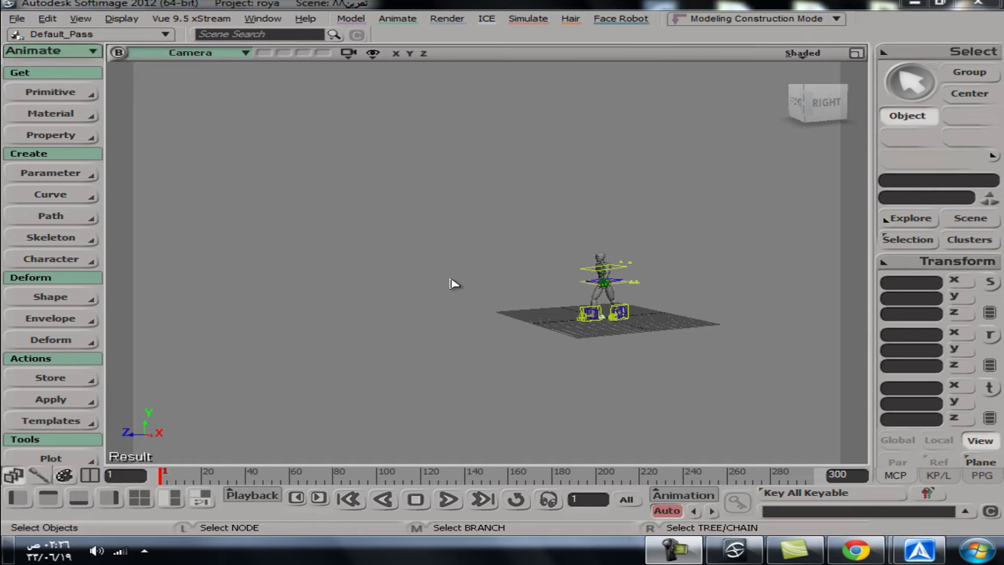
# Add a new camera to the scene and close its property page
pyautogui.click(373, 57)
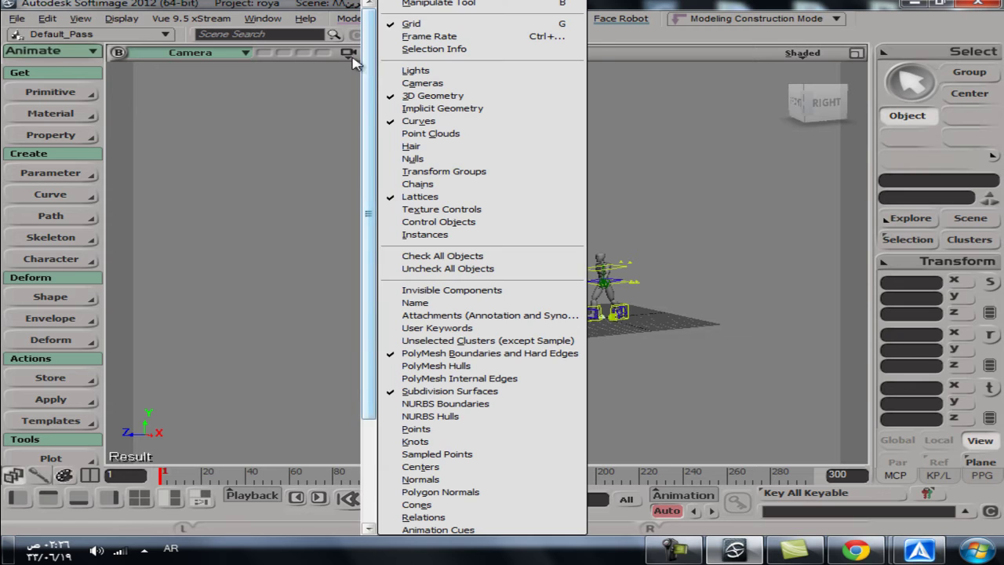
pyautogui.click(82, 92)
pyautogui.moveTo(206, 234)
pyautogui.click(284, 229)
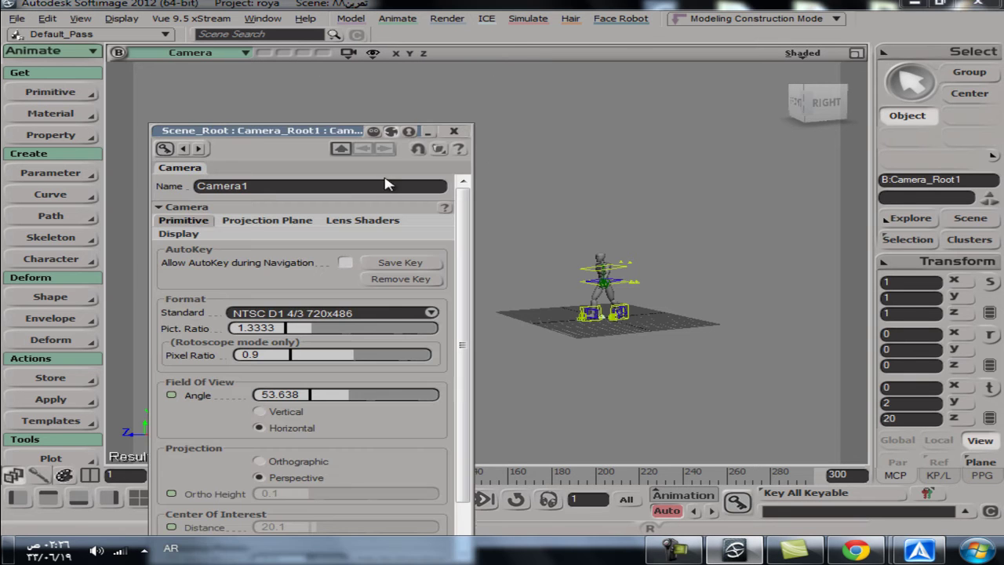
pyautogui.click(455, 134)
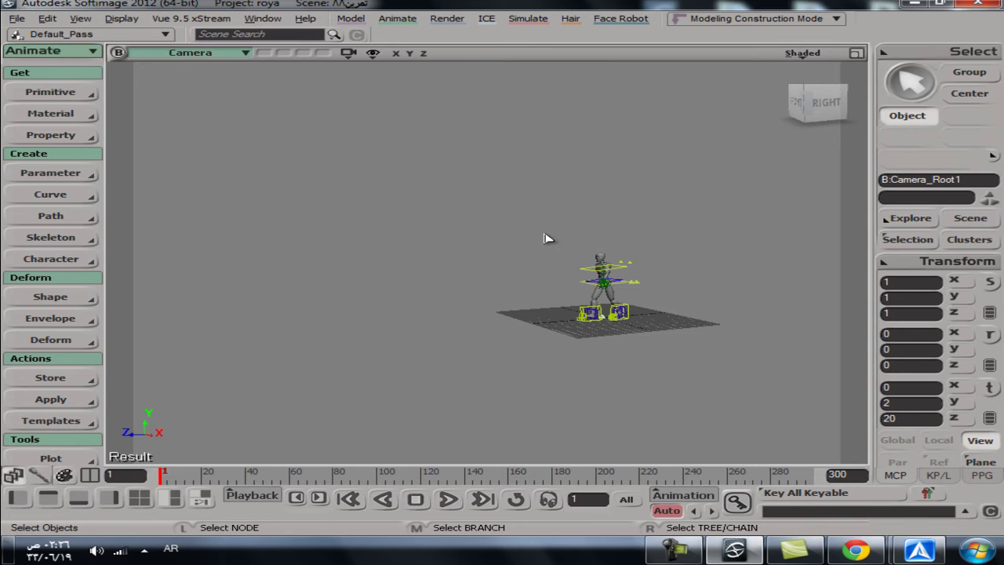
# Switch the viewport to Camera1 and frame the whole walking figure from its side
pyautogui.click(372, 55)
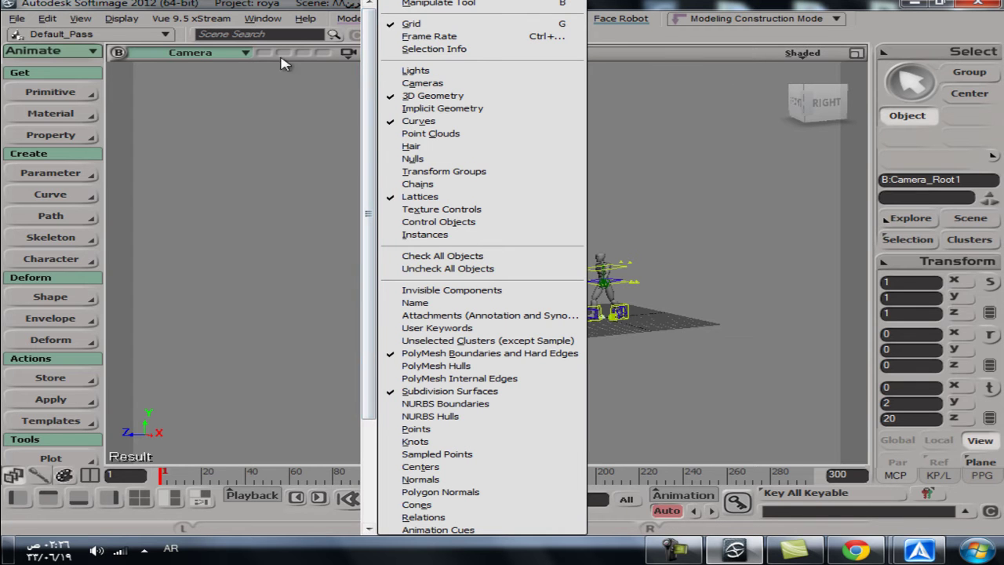
pyautogui.click(224, 53)
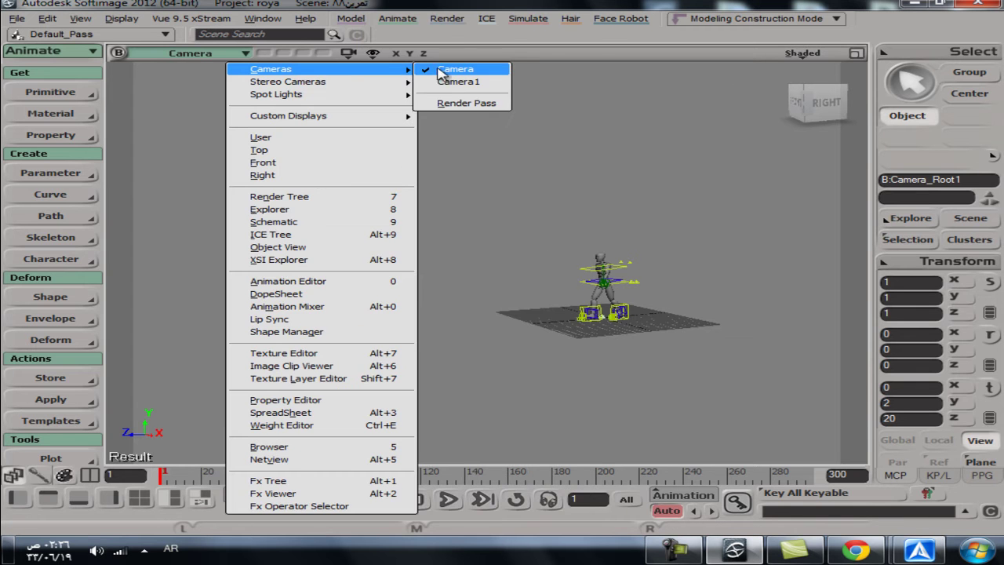
pyautogui.click(445, 88)
pyautogui.press('s')
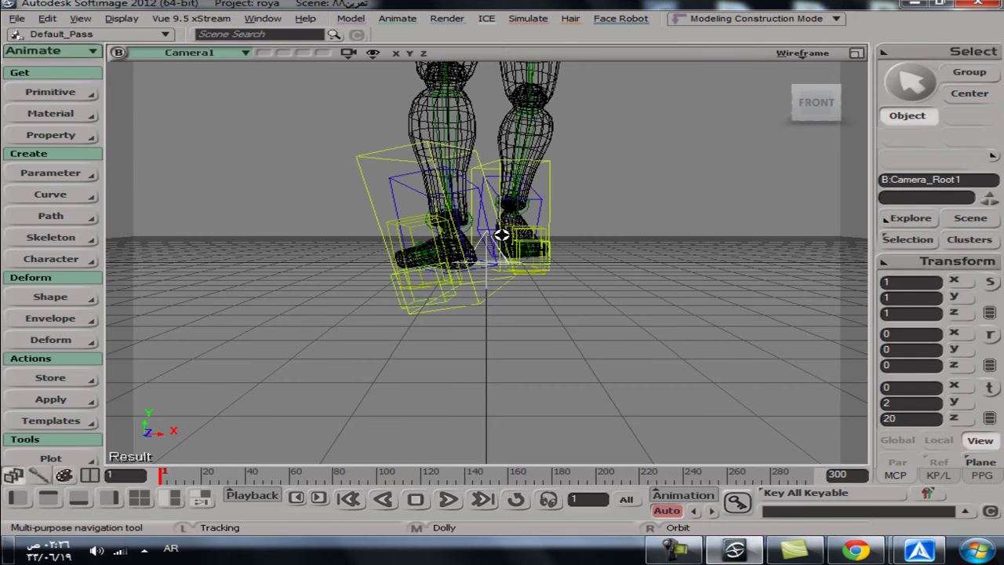
pyautogui.scroll(-5, 503, 242)
pyautogui.scroll(-3, 503, 242)
pyautogui.moveTo(566, 255); pyautogui.dragTo(450, 262, button='right')
pyautogui.moveTo(451, 262); pyautogui.dragTo(481, 320)
pyautogui.press('space')
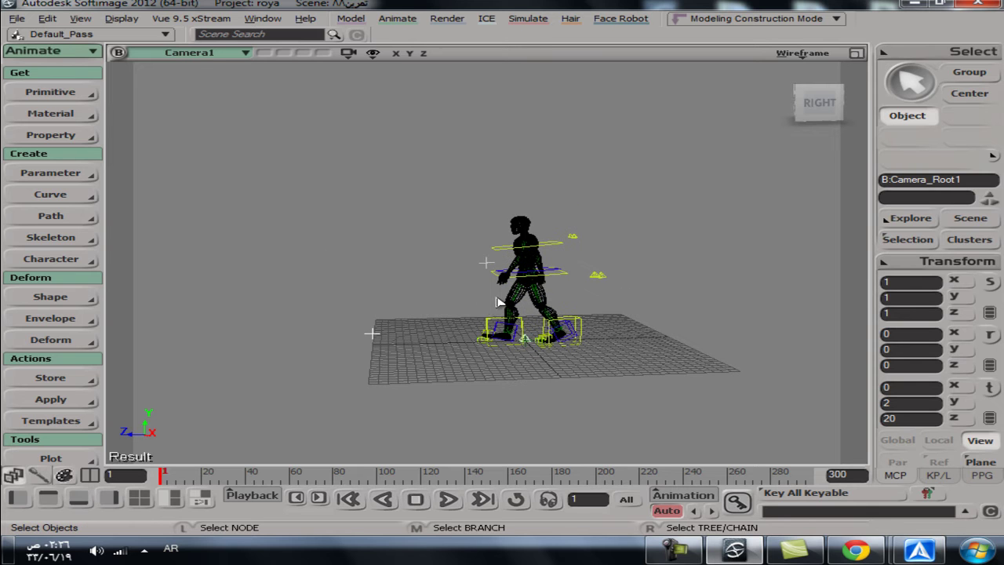
# Set the Camera1 view's display mode to Shaded
pyautogui.click(804, 55)
pyautogui.click(694, 175)
pyautogui.click(804, 55)
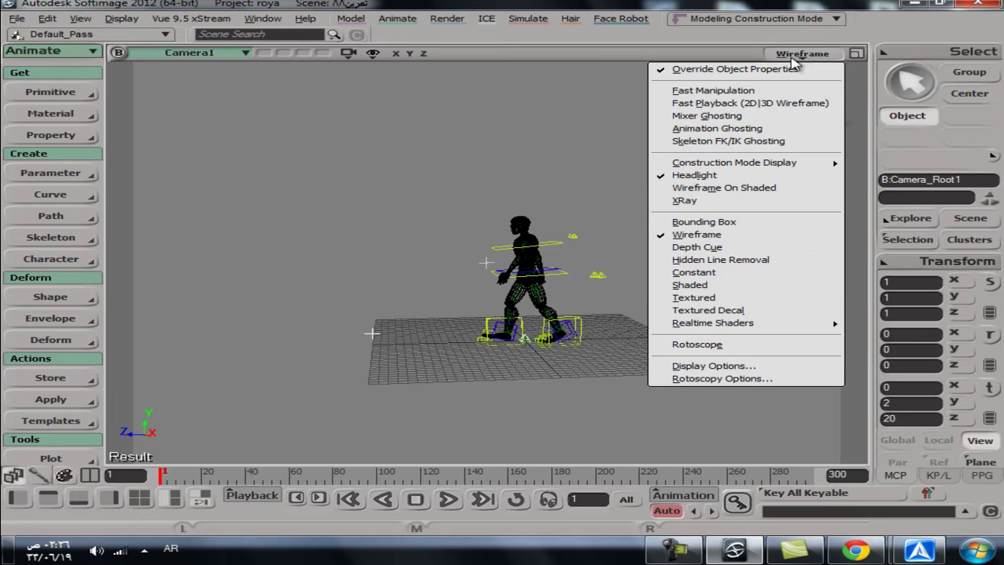
pyautogui.click(690, 284)
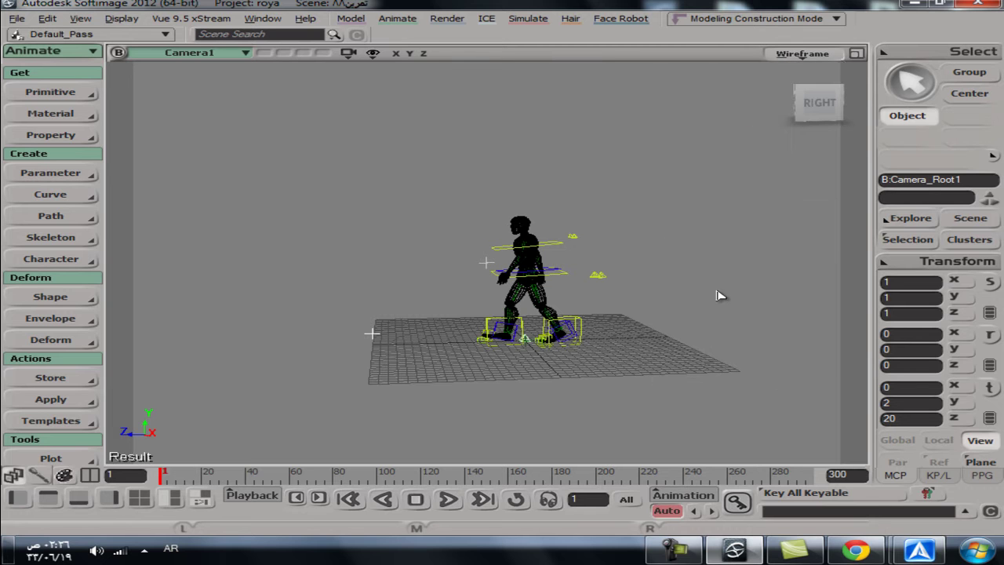
# Hide curves, chains, control objects and nulls in the Camera1 view
pyautogui.click(373, 54)
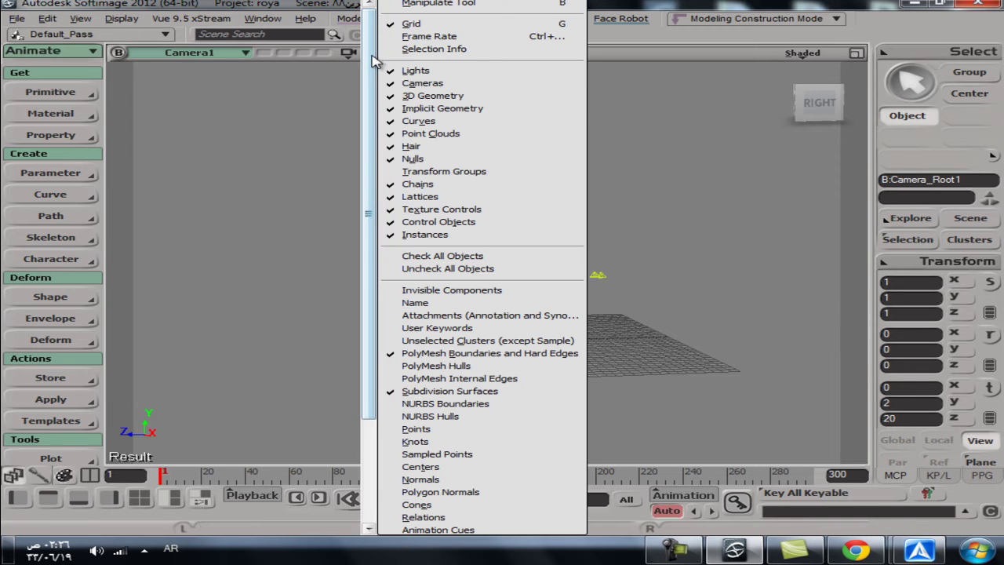
pyautogui.click(416, 120)
pyautogui.click(374, 55)
pyautogui.click(417, 184)
pyautogui.click(375, 61)
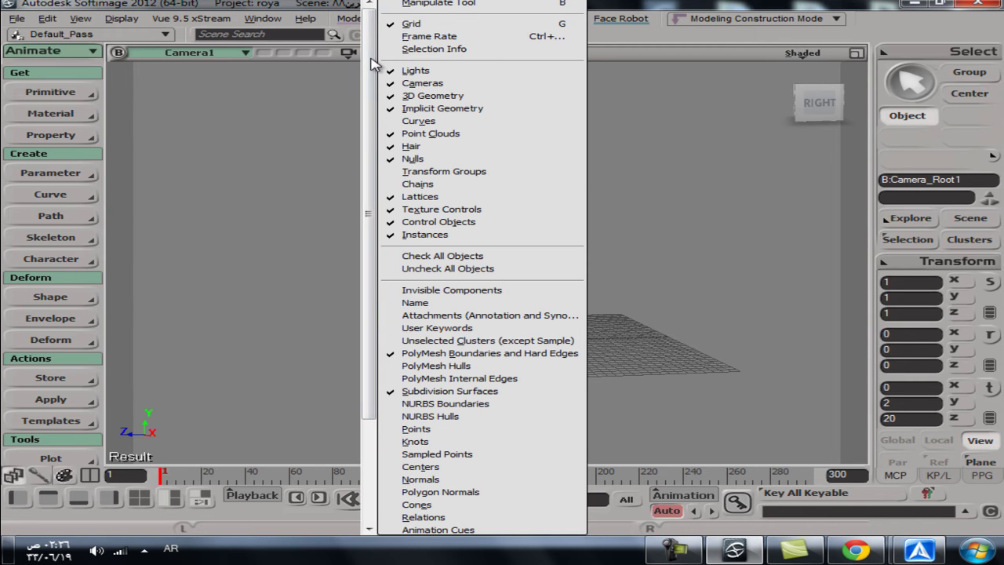
pyautogui.click(299, 2)
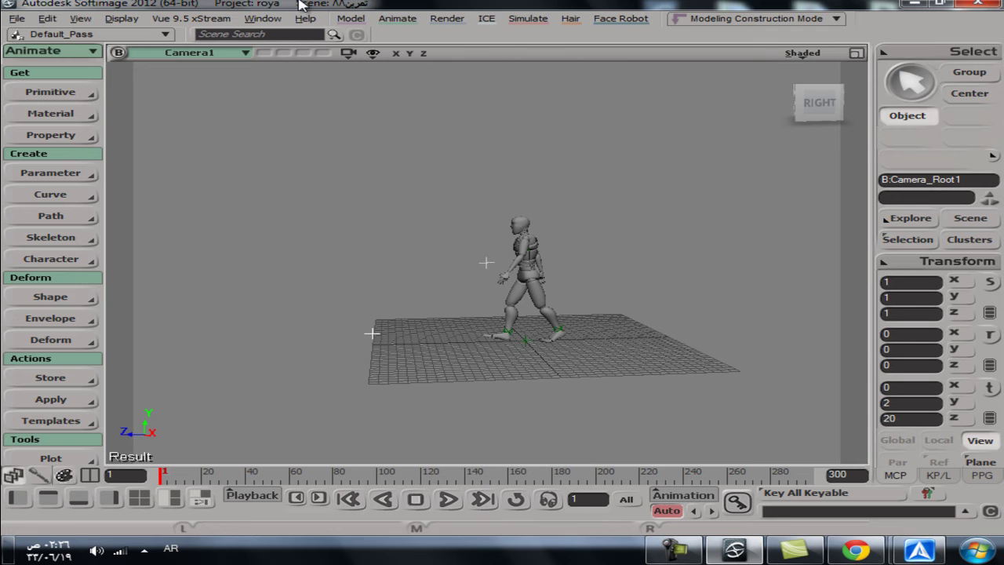
pyautogui.click(374, 55)
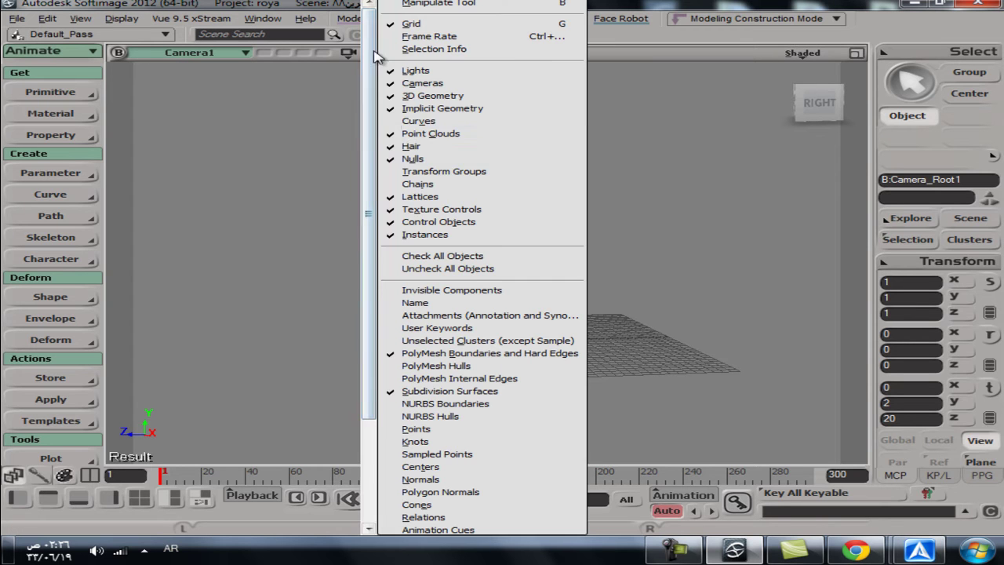
pyautogui.click(433, 222)
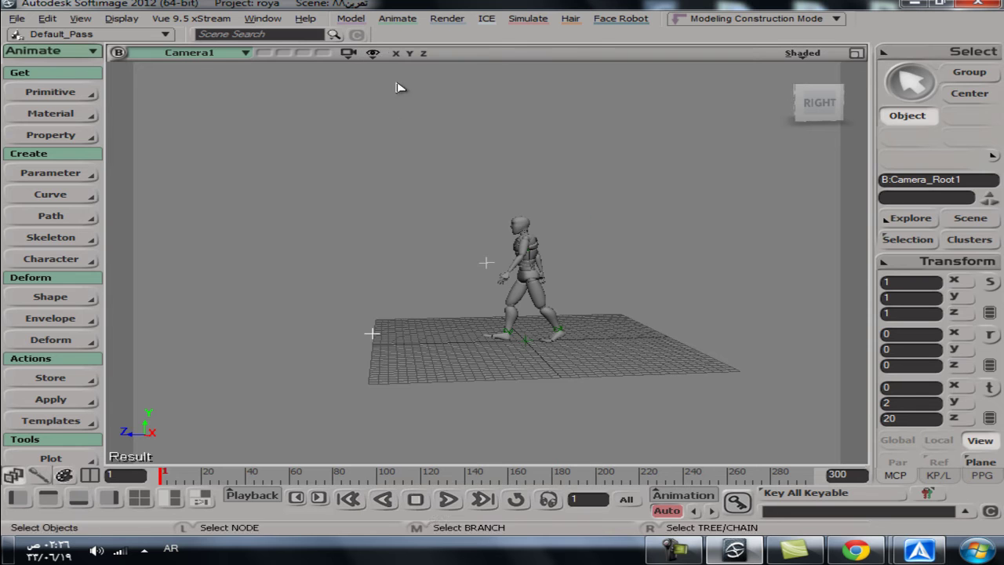
pyautogui.click(375, 56)
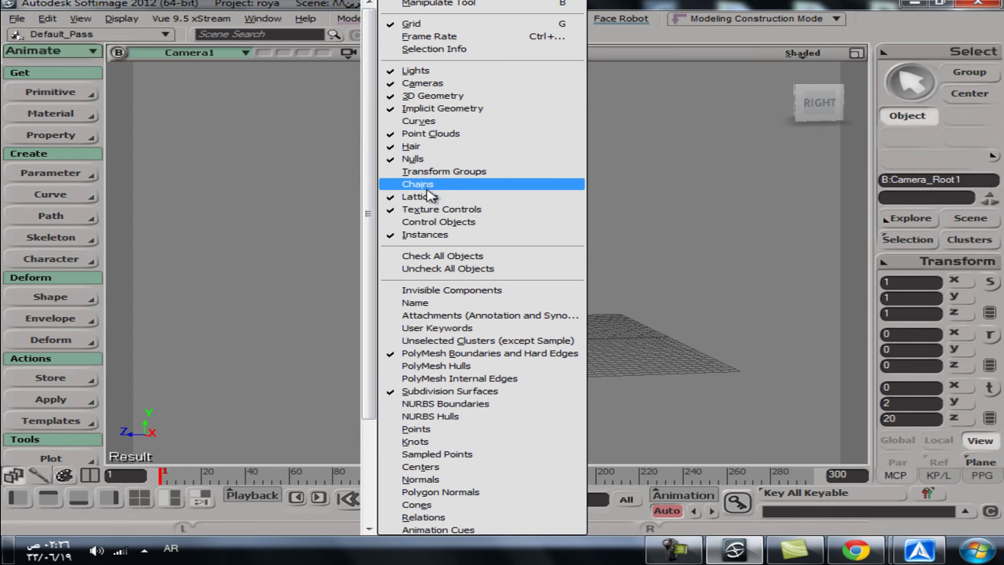
pyautogui.click(421, 160)
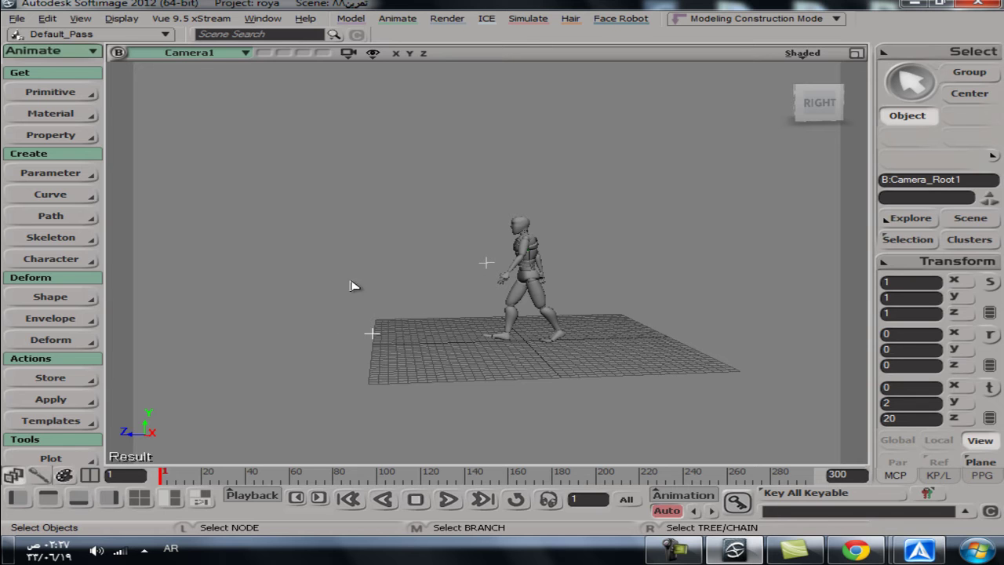
# Frame Camera1 in close-up on the figure's feet and lower legs from the side at frame 1
pyautogui.press('g')
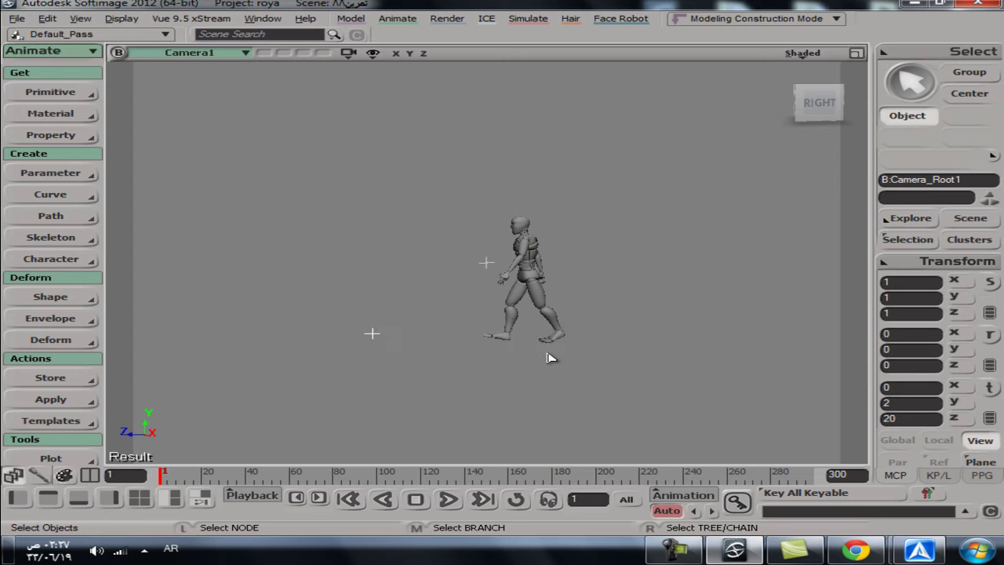
pyautogui.press('g')
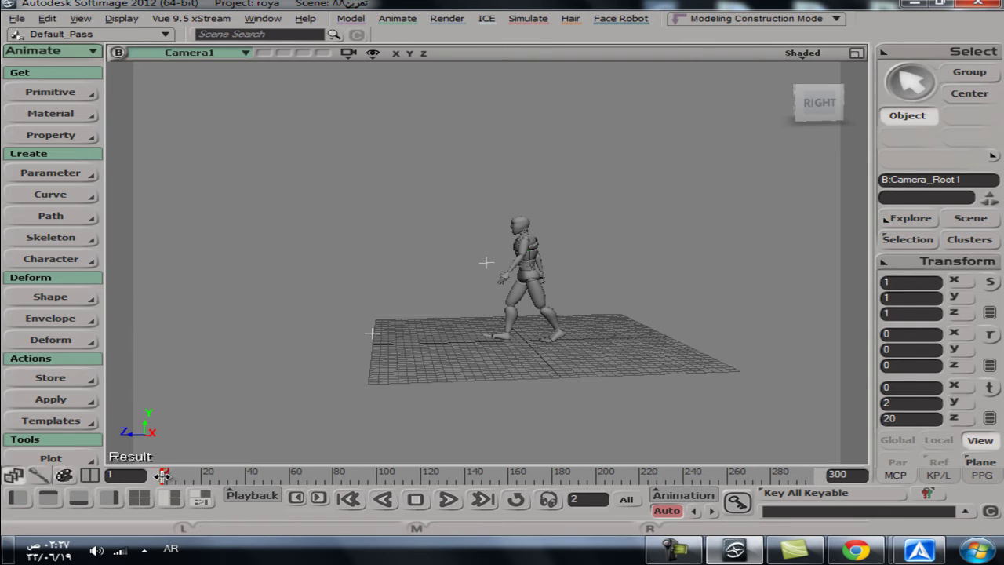
pyautogui.press('s')
pyautogui.scroll(5, 395, 403)
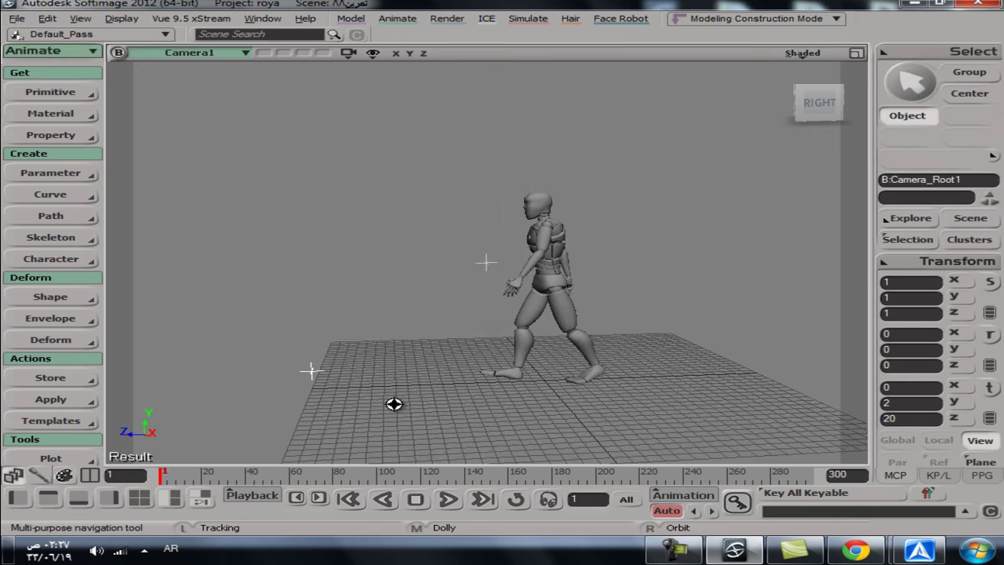
pyautogui.moveTo(403, 358); pyautogui.dragTo(351, 234)
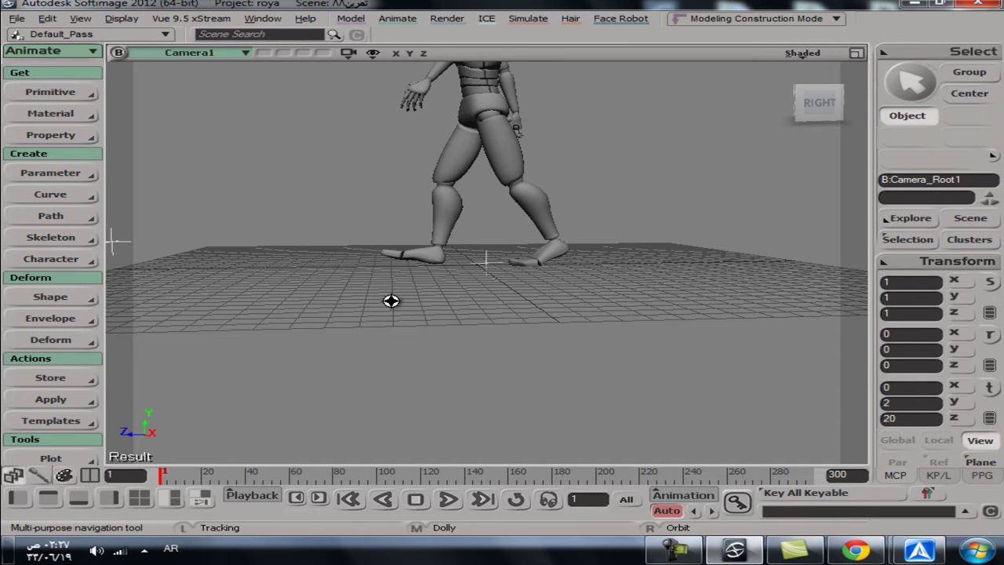
pyautogui.scroll(4, 392, 299)
pyautogui.moveTo(427, 291); pyautogui.dragTo(528, 318)
pyautogui.press('space')
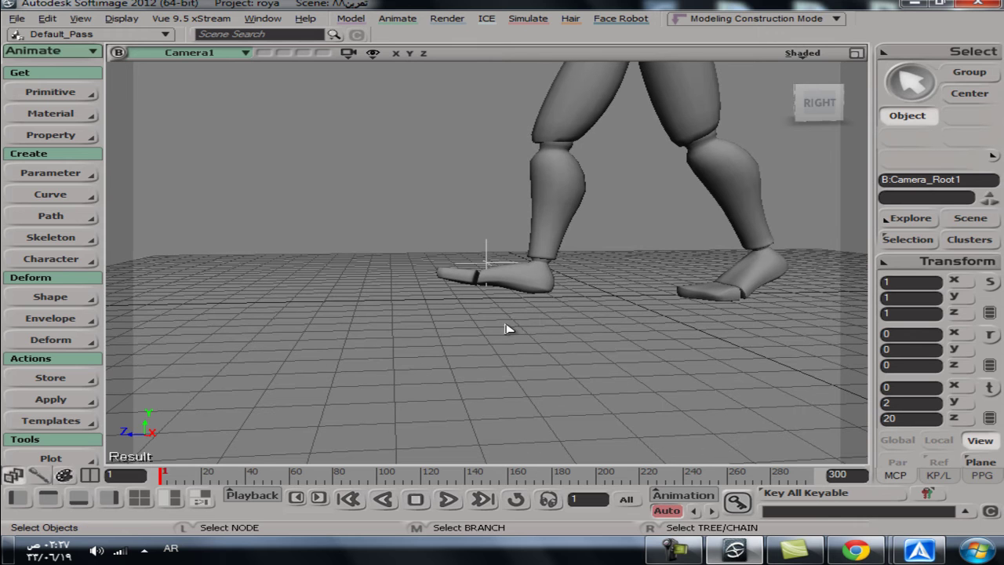
# Select Camera_Root1, Camera1 and Camera_Interest1 together in the scene hierarchy
pyautogui.click(970, 218)
pyautogui.click(612, 153)
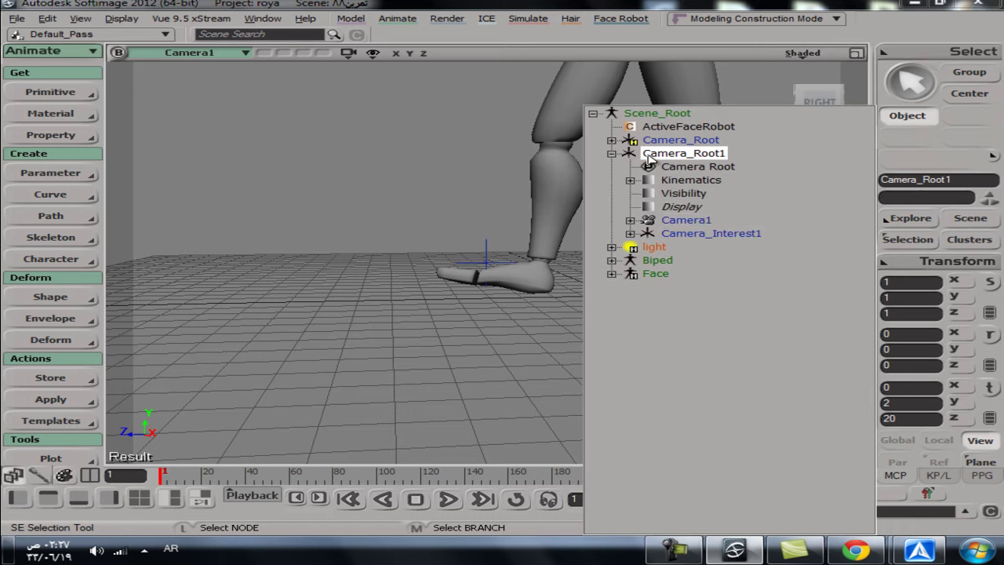
pyautogui.keyDown('shift'); pyautogui.click(667, 222); pyautogui.keyUp('shift')
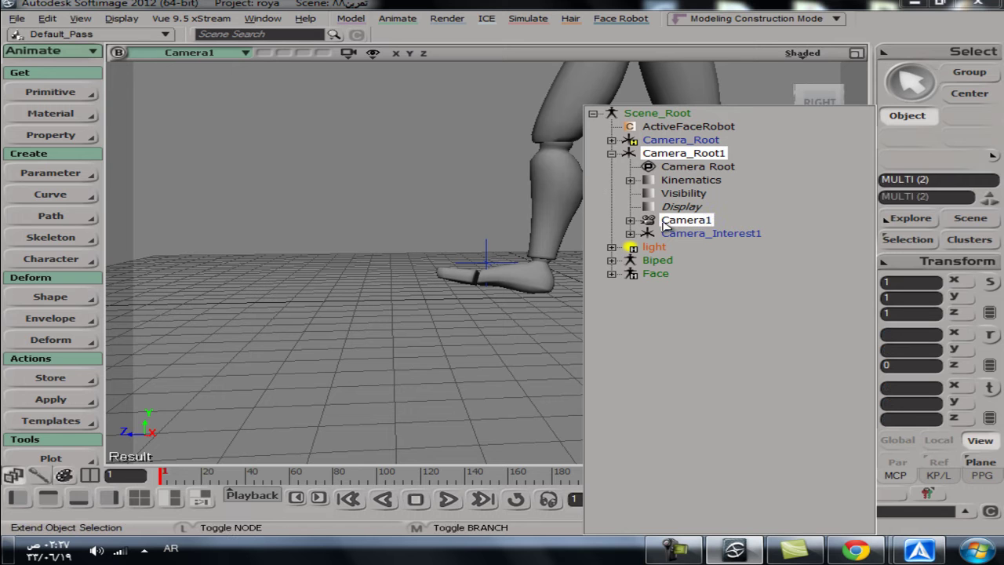
pyautogui.keyDown('shift'); pyautogui.click(680, 237); pyautogui.keyUp('shift')
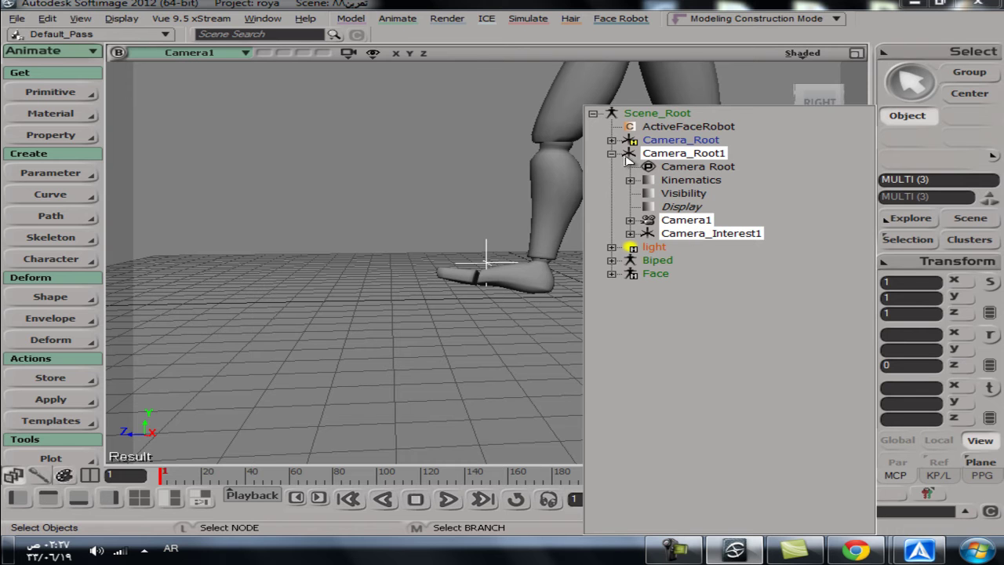
pyautogui.click(80, 379)
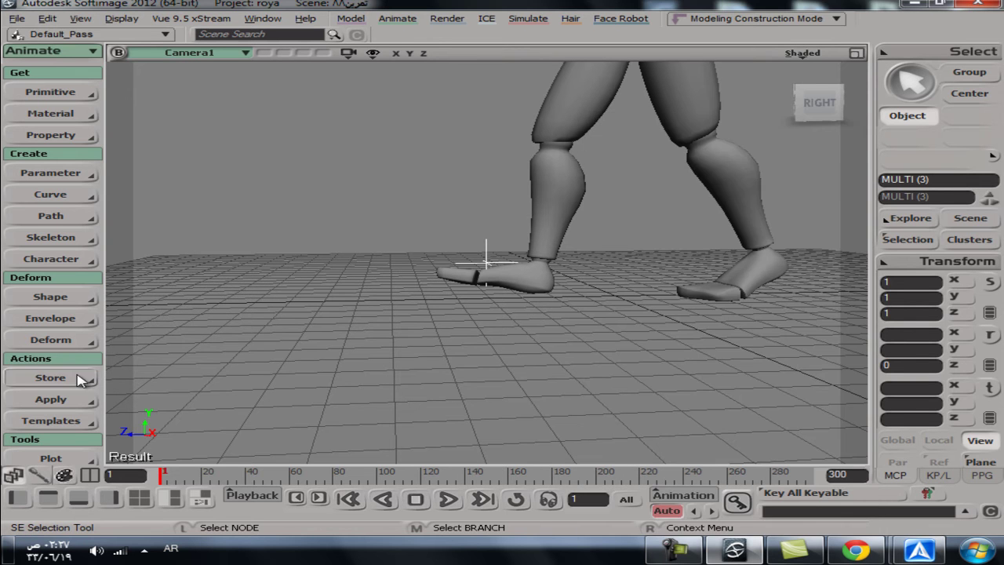
# Store the selected camera objects' current transformation values as an action named 1, added as a clip in the mixer
pyautogui.click(79, 380)
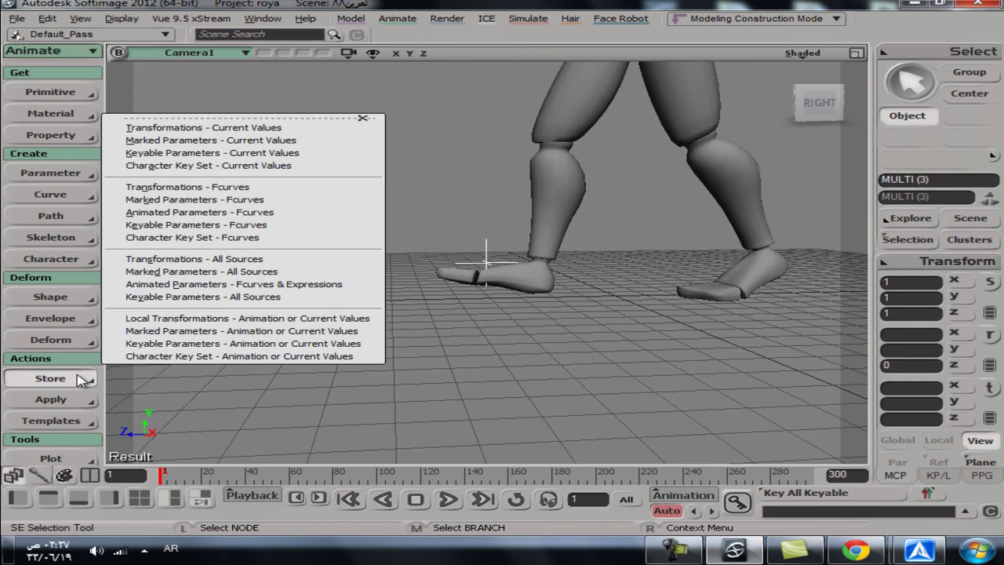
pyautogui.click(210, 128)
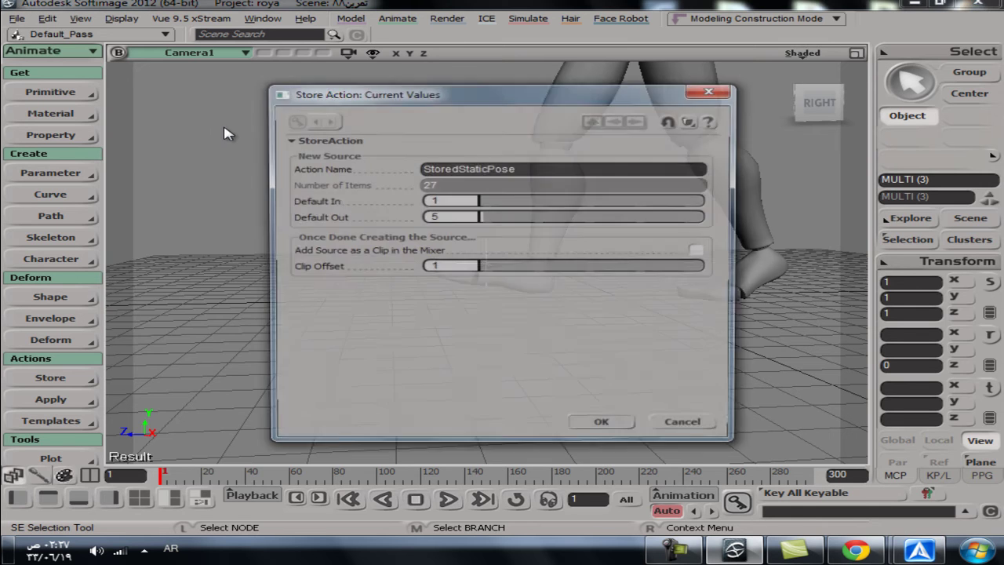
pyautogui.doubleClick(522, 171)
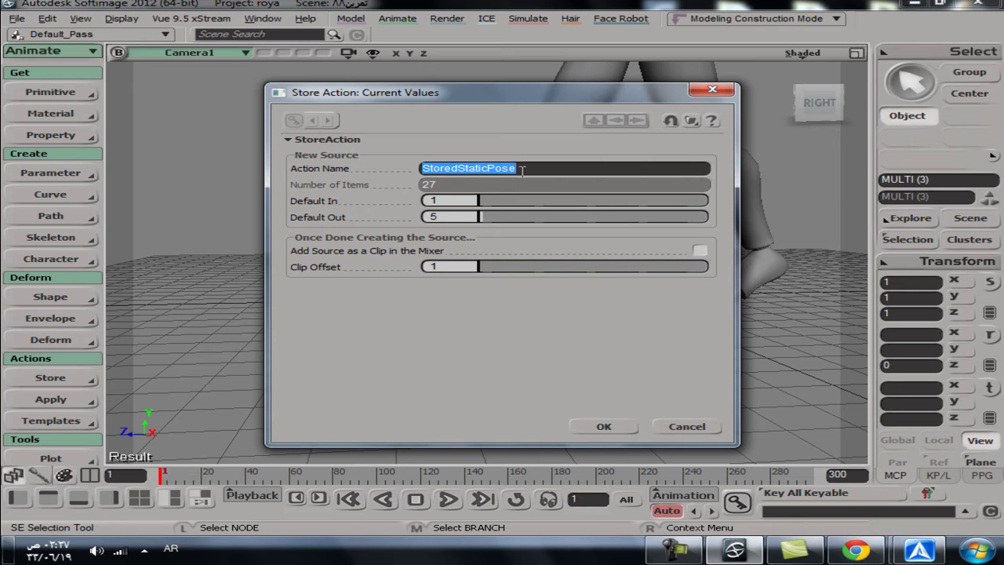
pyautogui.write('س')
pyautogui.write('اخف1')
pyautogui.press('BackSpace')
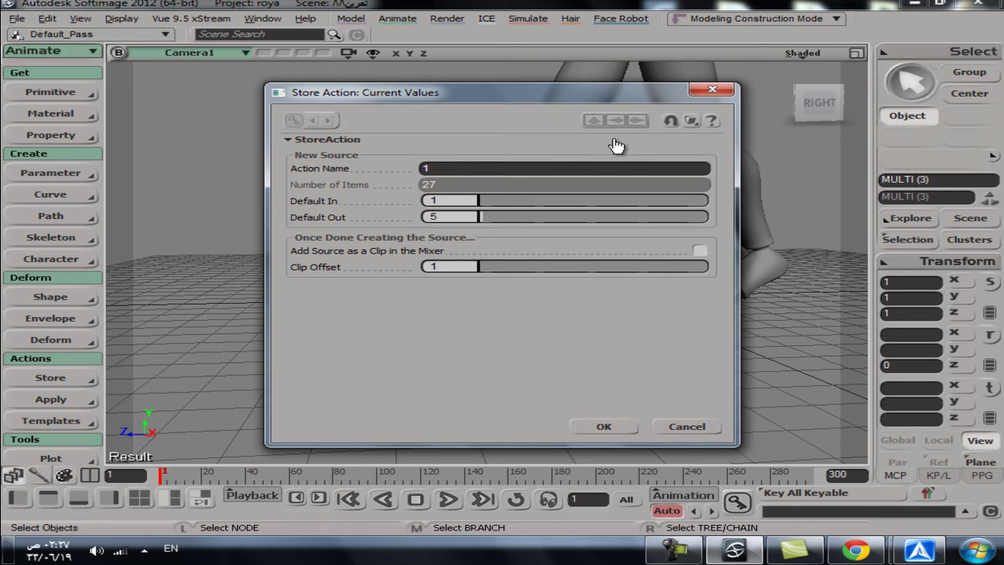
pyautogui.click(458, 215)
pyautogui.click(700, 252)
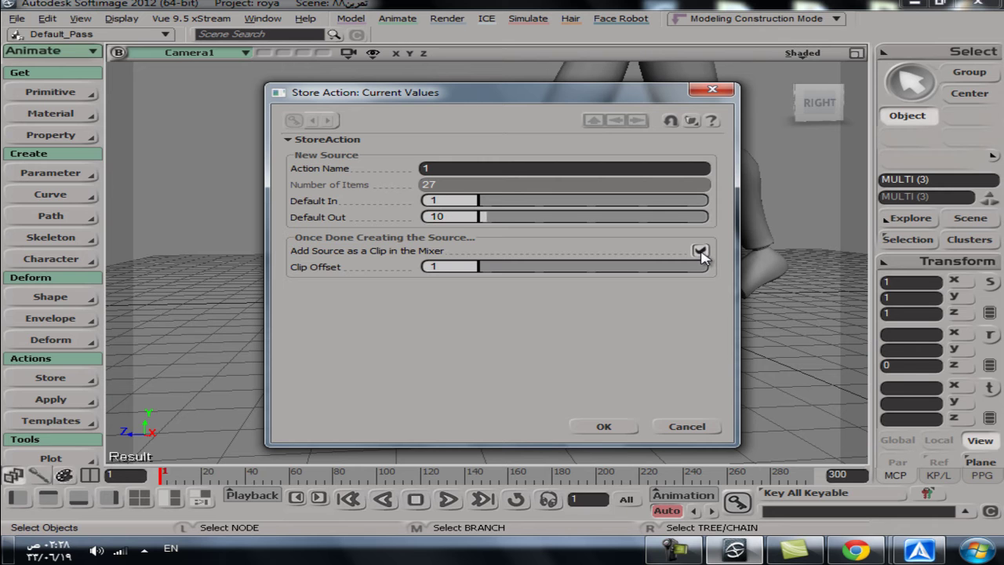
pyautogui.click(605, 427)
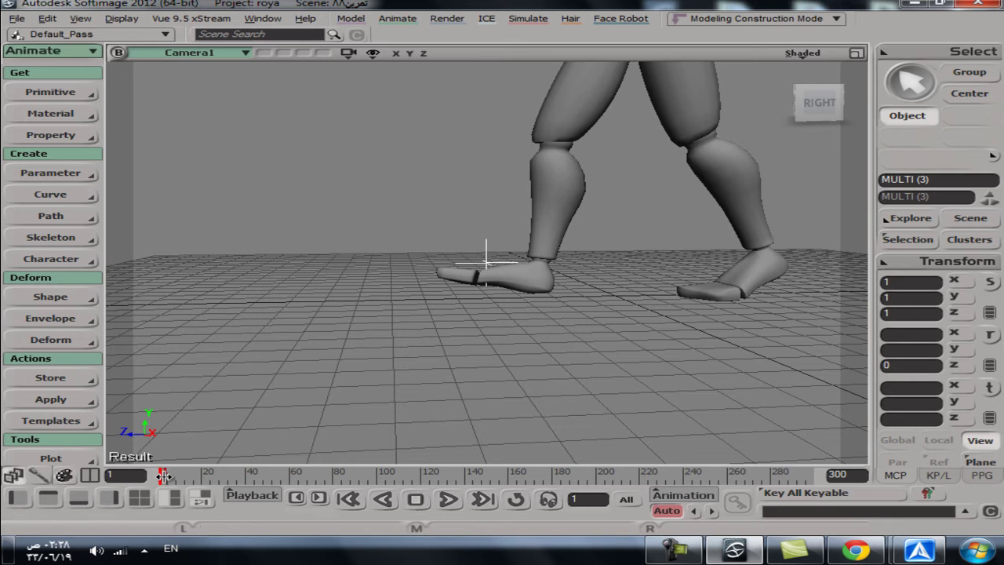
# Go to frame 102 and reframe Camera1 behind the figure, with its head and shoulders low in the shot
pyautogui.moveTo(162, 476); pyautogui.dragTo(380, 474)
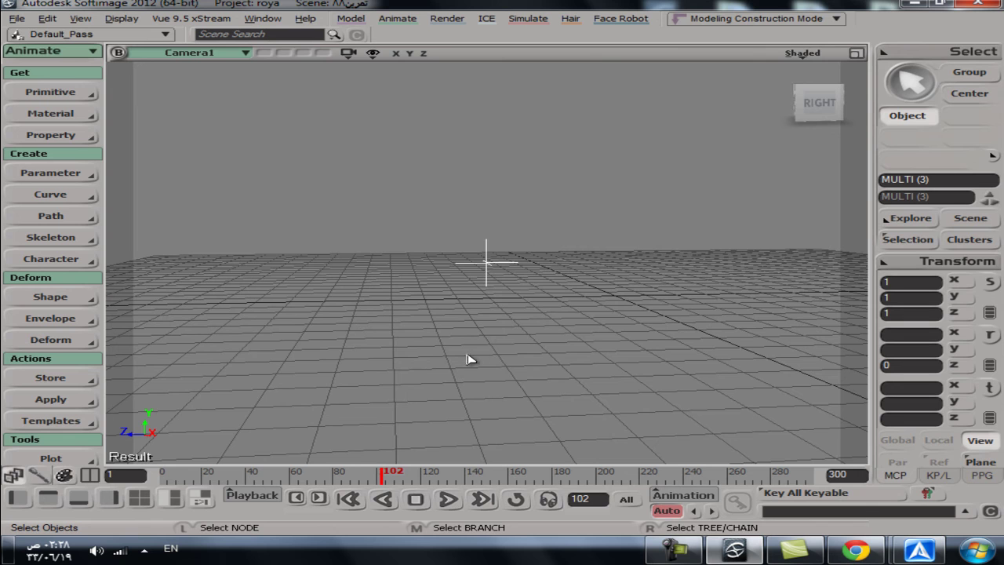
pyautogui.press('s')
pyautogui.moveTo(555, 358); pyautogui.dragTo(434, 364, button='right')
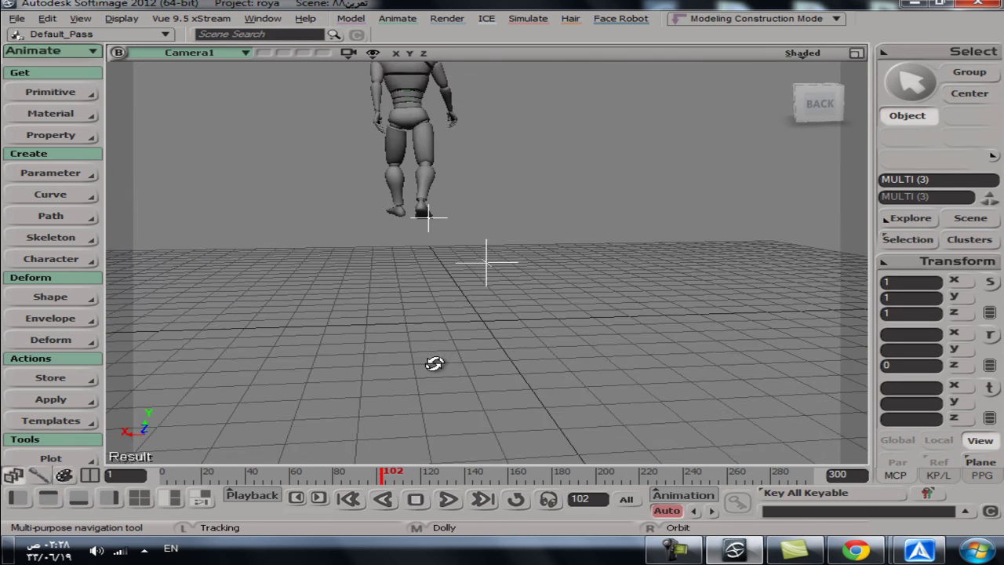
pyautogui.moveTo(475, 224)
pyautogui.mouseDown(button='middle')
pyautogui.moveTo(475, 348)
pyautogui.moveTo(484, 381)
pyautogui.moveTo(494, 383)
pyautogui.mouseUp(button='middle')
pyautogui.moveTo(466, 130); pyautogui.dragTo(484, 345)
pyautogui.moveTo(405, 117); pyautogui.dragTo(437, 348)
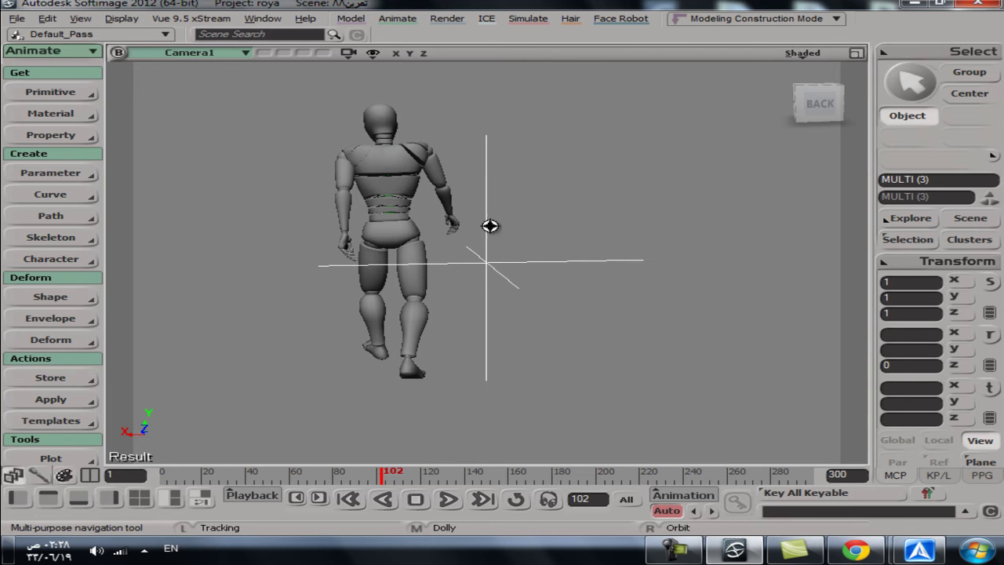
pyautogui.moveTo(454, 194); pyautogui.dragTo(445, 364)
pyautogui.moveTo(428, 179)
pyautogui.mouseDown()
pyautogui.moveTo(418, 230)
pyautogui.moveTo(415, 152)
pyautogui.moveTo(388, 273)
pyautogui.moveTo(405, 327)
pyautogui.moveTo(387, 284)
pyautogui.moveTo(387, 359)
pyautogui.mouseUp()
pyautogui.moveTo(394, 152); pyautogui.dragTo(400, 308)
pyautogui.moveTo(406, 217); pyautogui.dragTo(403, 354)
pyautogui.moveTo(404, 354); pyautogui.dragTo(382, 319, button='right')
pyautogui.moveTo(381, 320); pyautogui.dragTo(391, 242)
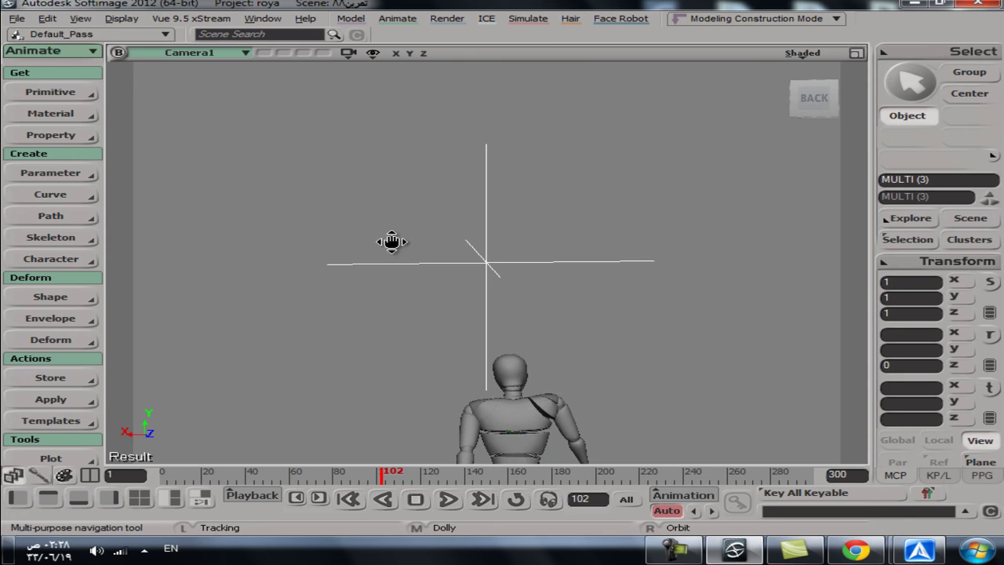
# Store the camera objects' current transformation values as action 2 with Default Out 15, added as a clip in the mixer
pyautogui.click(971, 218)
pyautogui.click(612, 168)
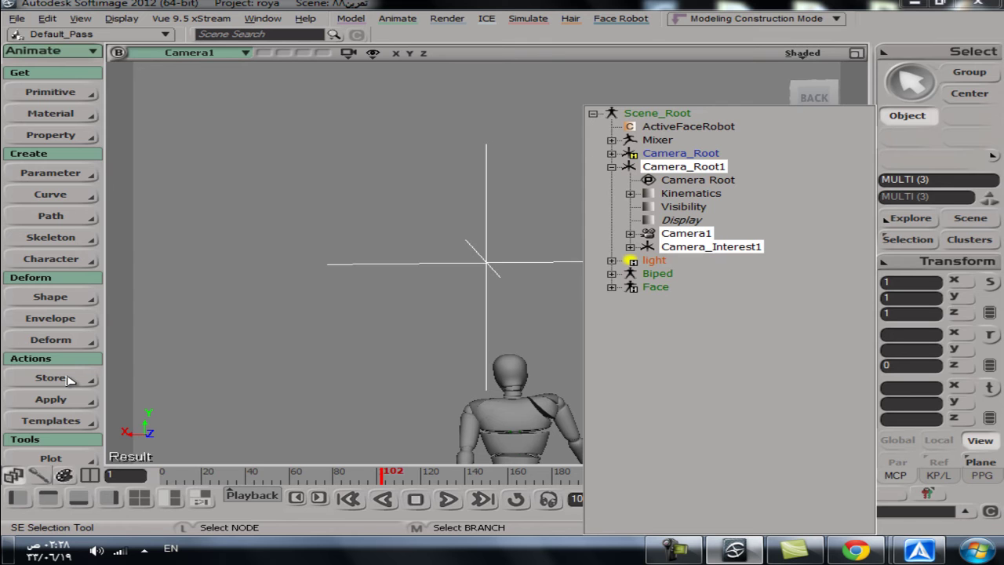
pyautogui.click(50, 378)
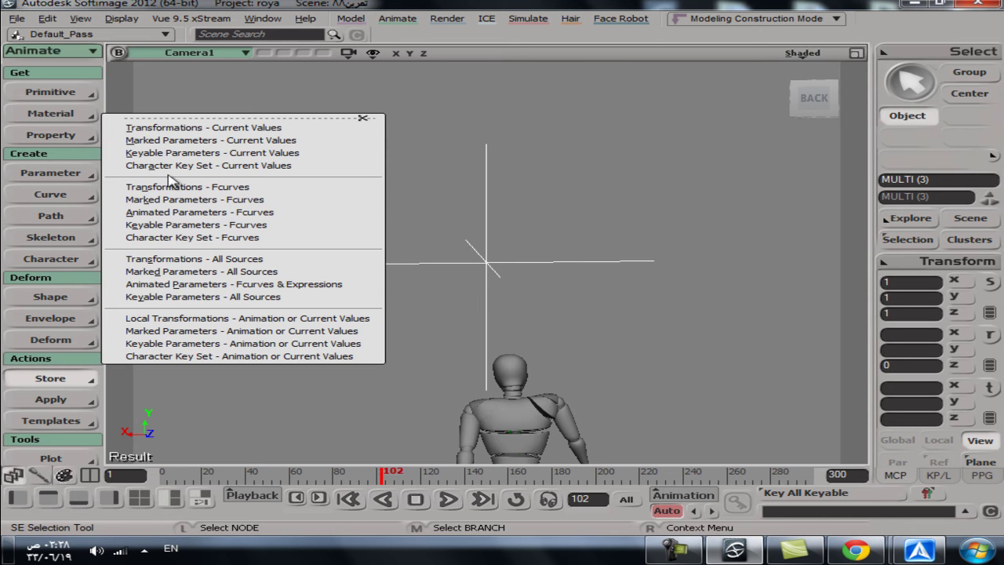
pyautogui.click(200, 130)
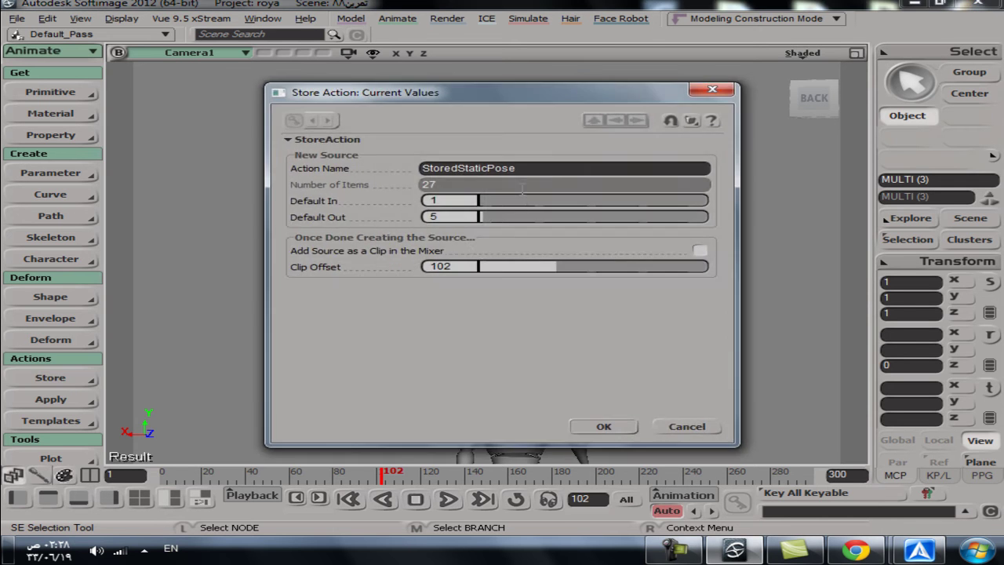
pyautogui.doubleClick(476, 169)
pyautogui.write('2')
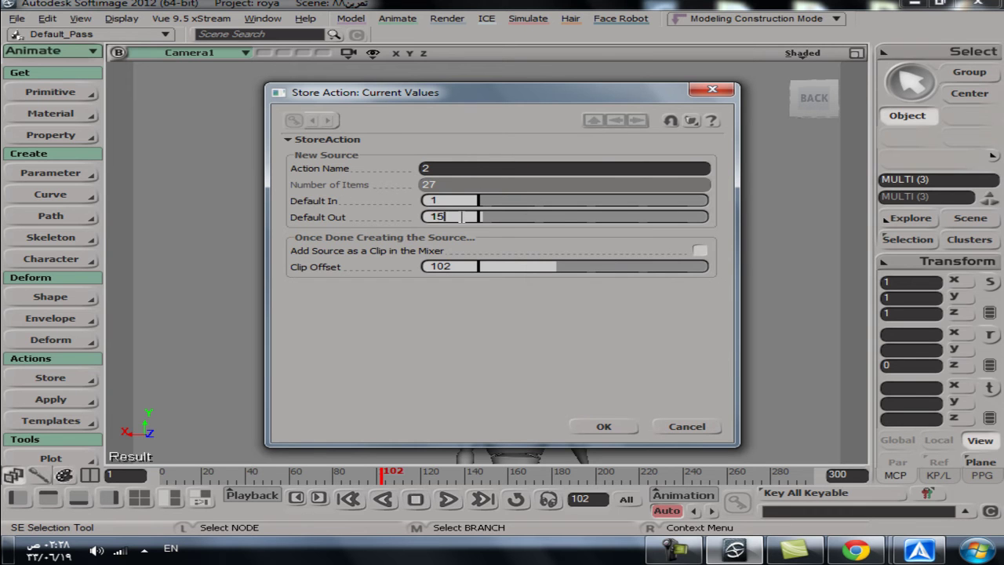
pyautogui.click(700, 250)
pyautogui.click(601, 426)
# Go to frame 197 and orbit Camera1 around to face the front of the scene
pyautogui.moveTo(391, 479); pyautogui.dragTo(589, 477)
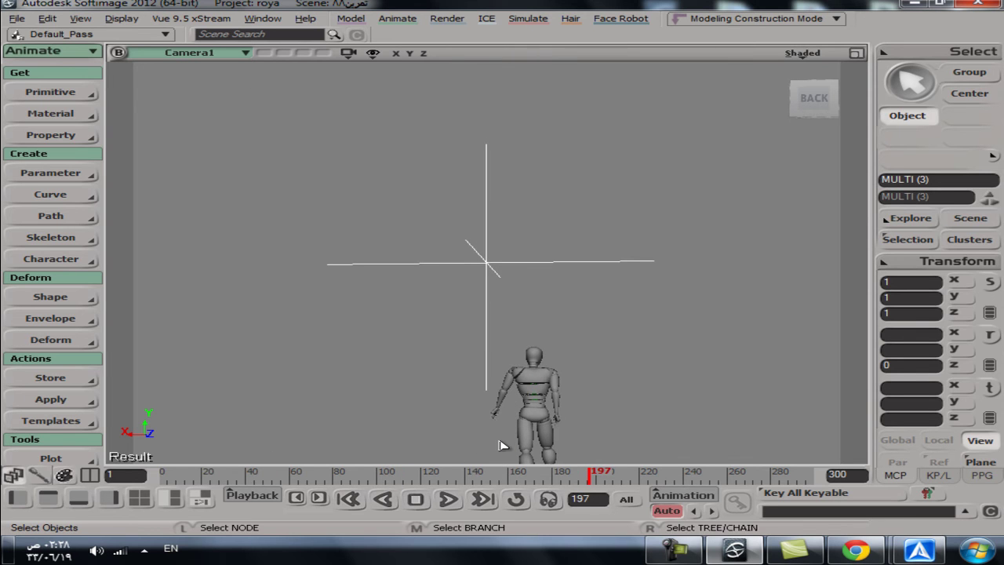
pyautogui.press('s')
pyautogui.moveTo(459, 430); pyautogui.dragTo(630, 405, button='right')
pyautogui.scroll(-10, 592, 364)
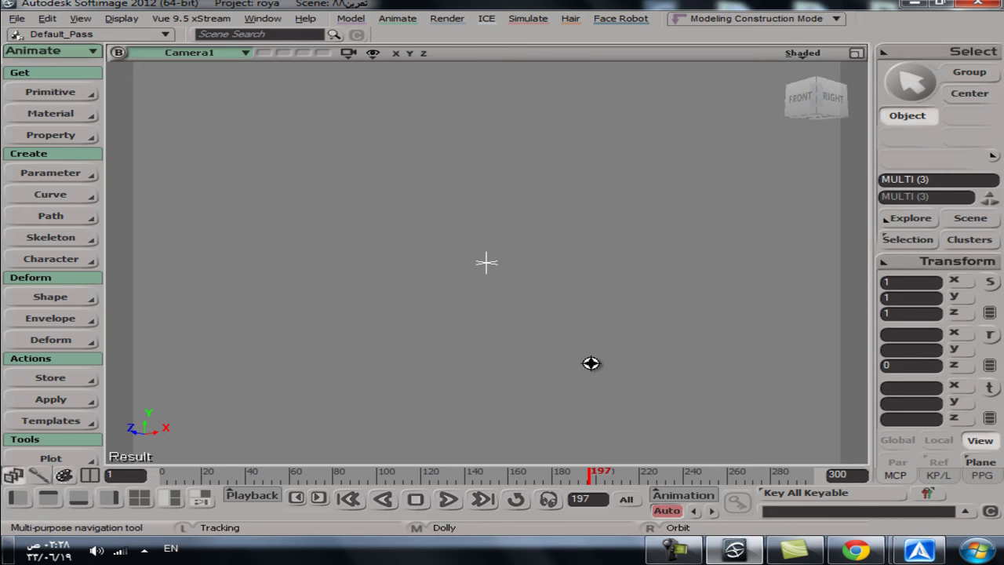
pyautogui.scroll(1, 591, 363)
pyautogui.scroll(3, 591, 363)
pyautogui.scroll(5, 456, 282)
pyautogui.scroll(-8, 475, 341)
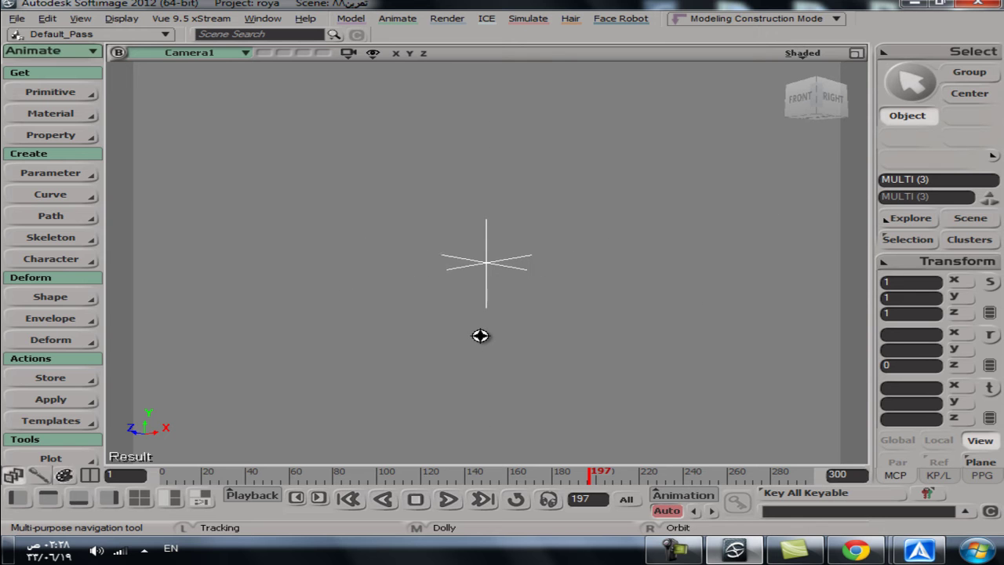
pyautogui.moveTo(464, 346); pyautogui.dragTo(455, 296, button='right')
pyautogui.scroll(5, 500, 368)
pyautogui.scroll(5, 455, 296)
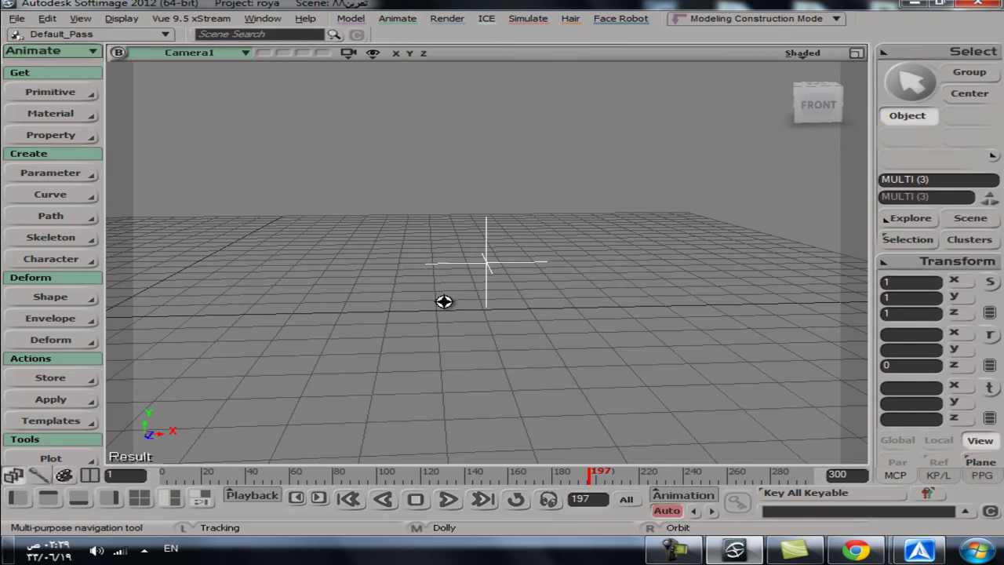
# Pull Camera1 back to show the whole figure from the front, small and near the middle of the shot
pyautogui.press('space')
pyautogui.press('s')
pyautogui.scroll(-5, 529, 294)
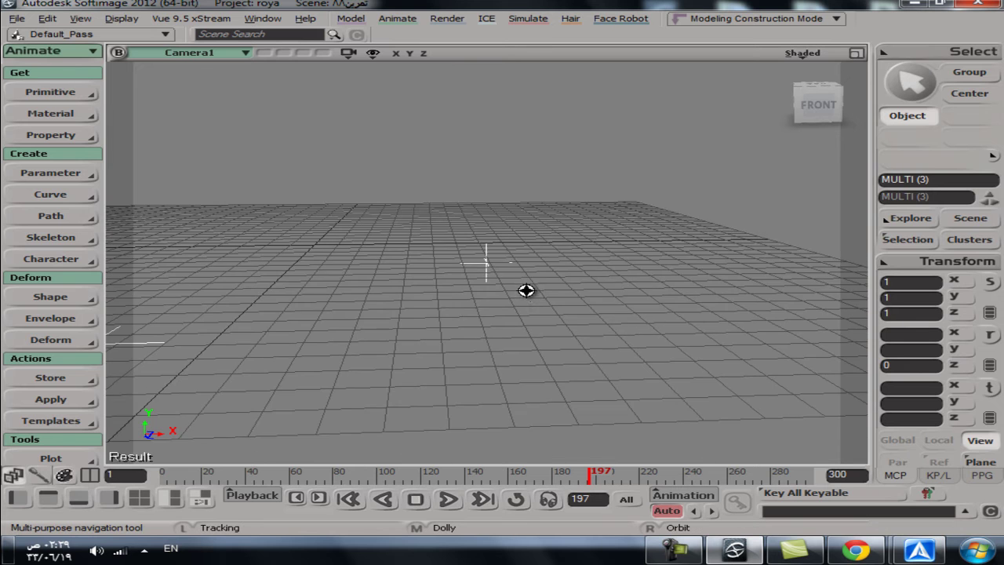
pyautogui.moveTo(511, 320)
pyautogui.mouseDown(button='right')
pyautogui.moveTo(475, 278)
pyautogui.moveTo(508, 326)
pyautogui.mouseUp(button='right')
pyautogui.moveTo(484, 343); pyautogui.dragTo(480, 309)
pyautogui.scroll(-3, 484, 311)
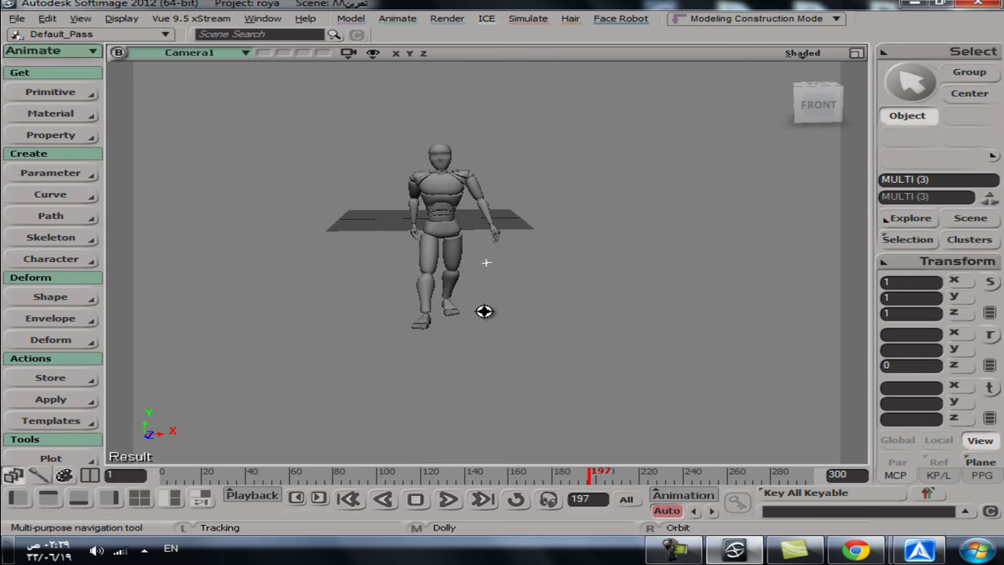
pyautogui.moveTo(484, 312); pyautogui.dragTo(484, 316, button='middle')
pyautogui.press('space')
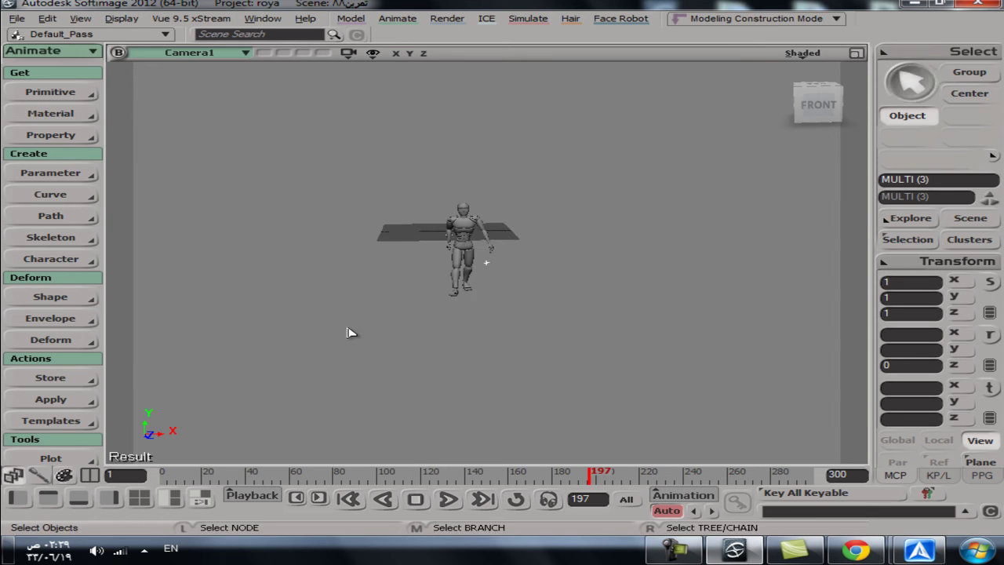
# Store the camera objects' current transformation values as action 3 with Default Out 20, added as a clip in the mixer
pyautogui.click(970, 219)
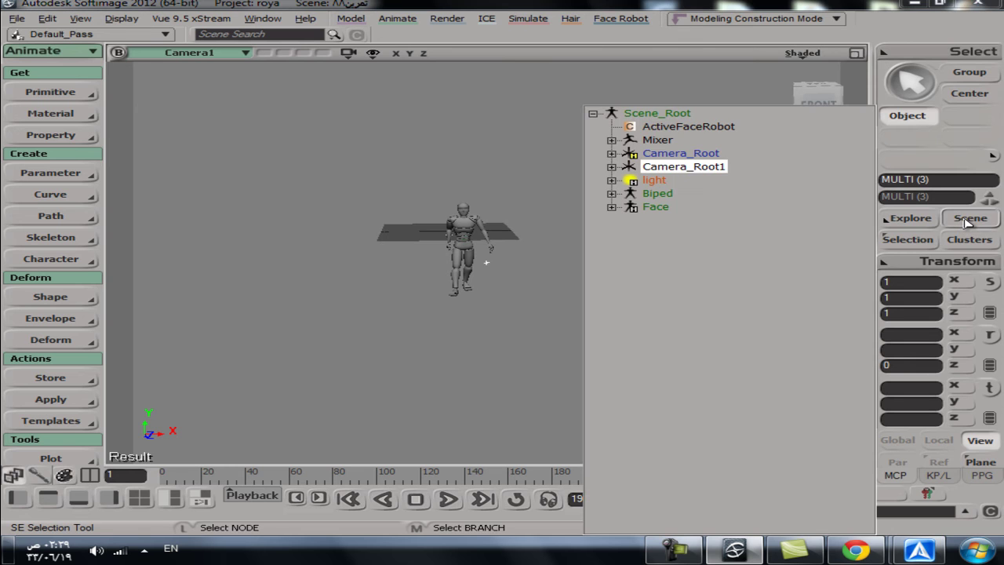
pyautogui.click(87, 380)
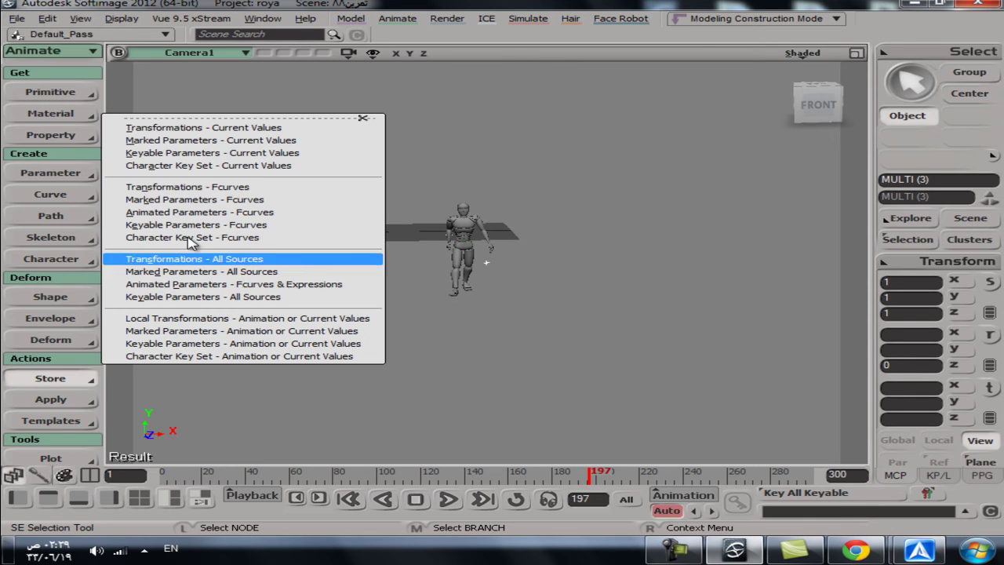
pyautogui.click(240, 129)
pyautogui.click(699, 250)
pyautogui.click(433, 217)
pyautogui.write('29')
pyautogui.press('BackSpace')
pyautogui.write('0')
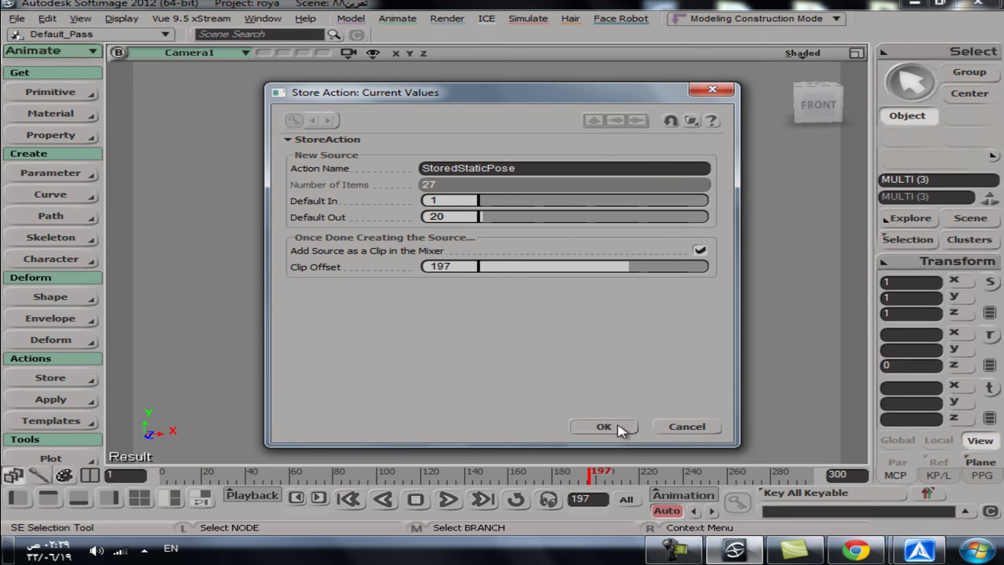
pyautogui.doubleClick(514, 173)
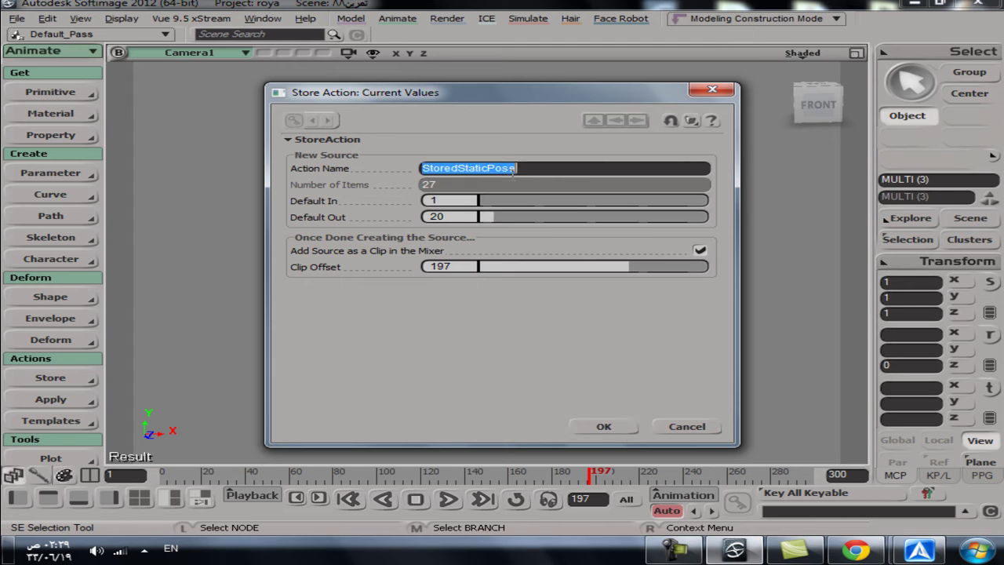
pyautogui.write('S')
pyautogui.click(604, 426)
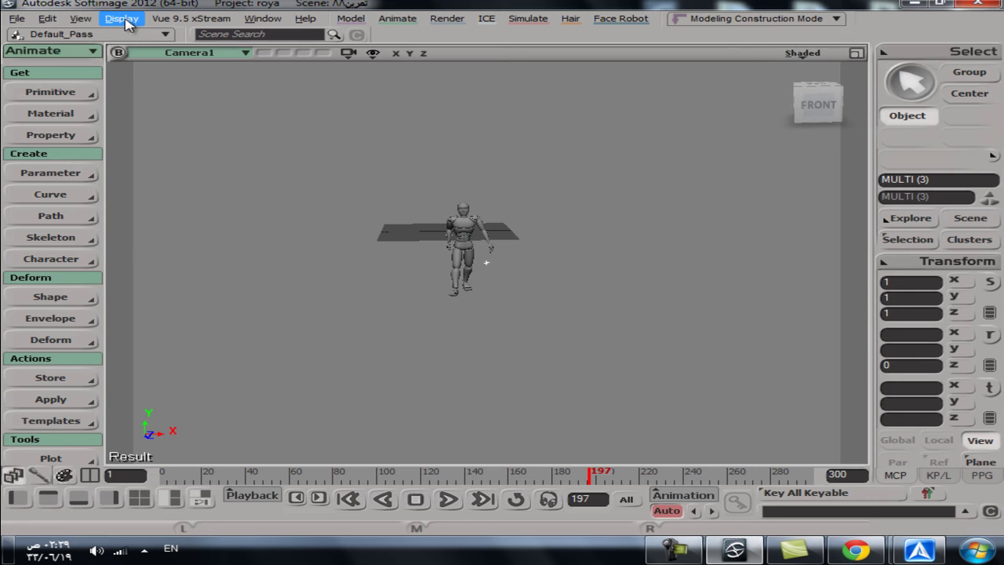
# Open the Animation Mixer and place it over the lower part of the camera view
pyautogui.click(81, 19)
pyautogui.moveTo(98, 36)
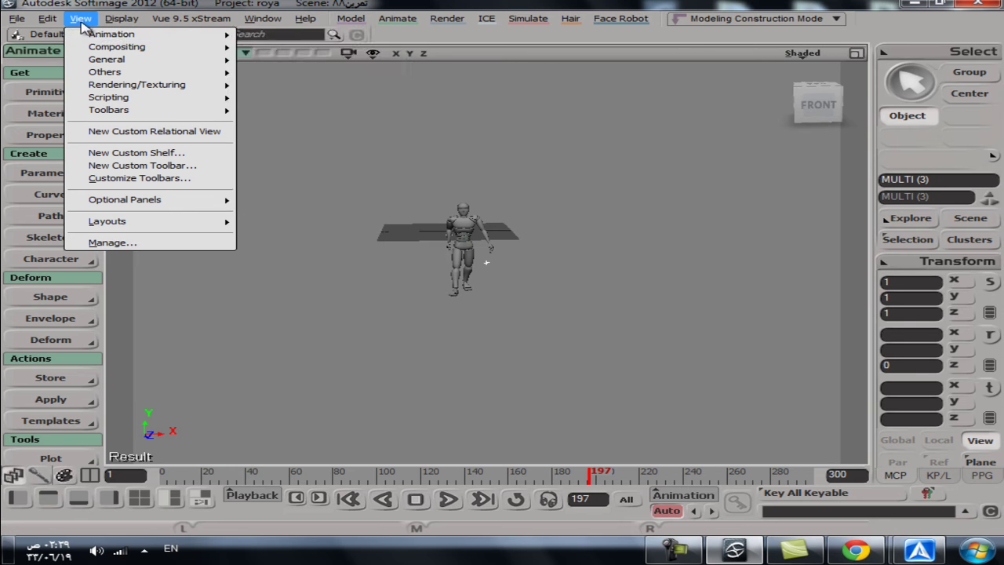
pyautogui.moveTo(121, 51)
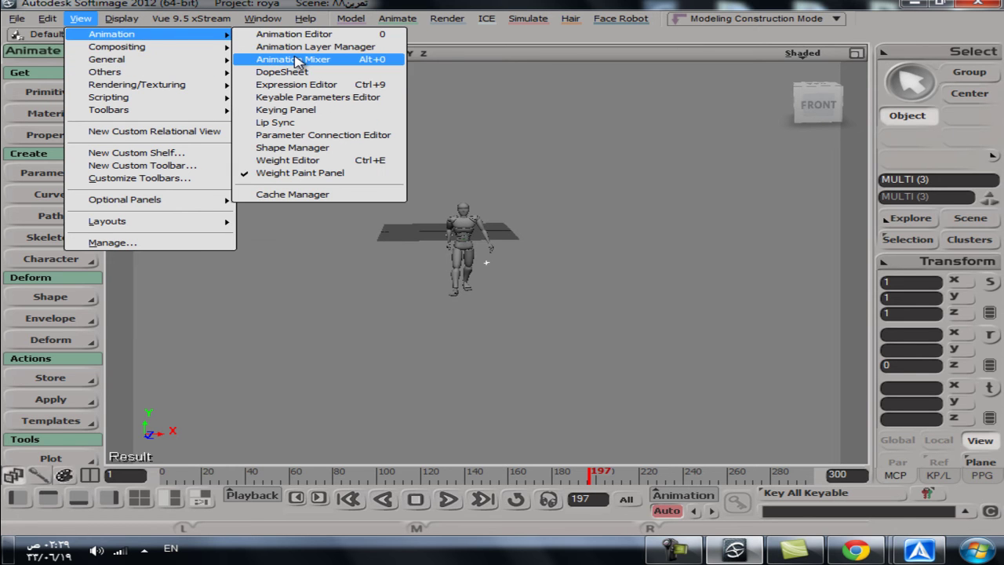
pyautogui.click(297, 59)
pyautogui.moveTo(651, 418); pyautogui.dragTo(580, 273)
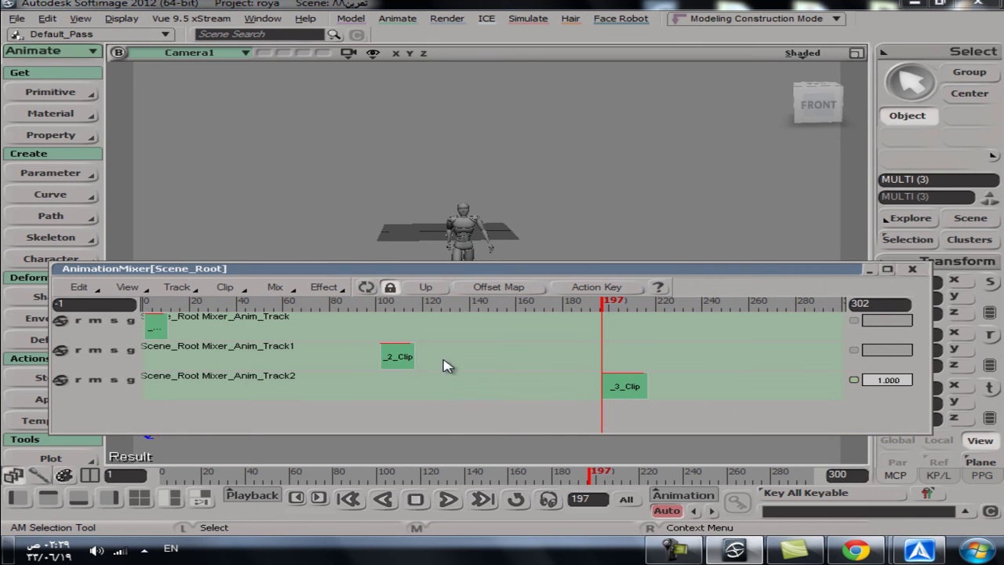
# Move the clip of action 2 to start at about frame 18 and the clip of action 3 to frame 33
pyautogui.moveTo(396, 357); pyautogui.dragTo(202, 357)
pyautogui.moveTo(614, 387); pyautogui.dragTo(231, 386)
pyautogui.moveTo(609, 271); pyautogui.dragTo(208, 366)
# Scrub the mixer timeline up to frame 65 to check how the camera changes between the clips
pyautogui.moveTo(407, 329); pyautogui.dragTo(394, 106)
pyautogui.moveTo(192, 141); pyautogui.dragTo(243, 149)
pyautogui.moveTo(394, 105); pyautogui.dragTo(368, 277)
pyautogui.moveTo(221, 312); pyautogui.dragTo(273, 312)
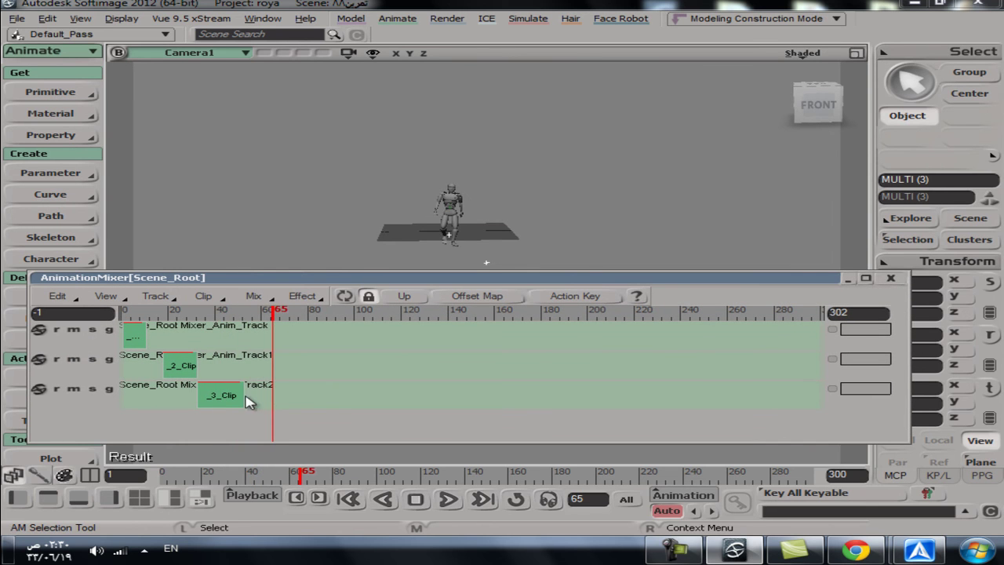
# Stretch the clip of action 3 to end at frame 190 and scrub back to frame 11
pyautogui.moveTo(240, 394); pyautogui.dragTo(563, 394)
pyautogui.click(308, 312)
pyautogui.moveTo(308, 312); pyautogui.dragTo(147, 320)
pyautogui.moveTo(222, 282); pyautogui.dragTo(290, 298)
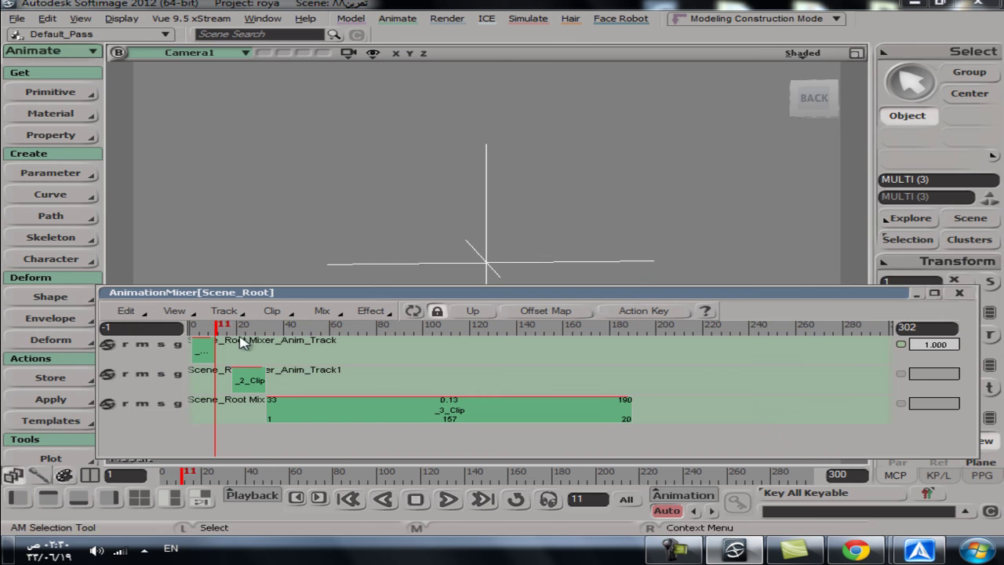
# Add standard transitions from the first clip to the second and from the second clip to the third
pyautogui.click(332, 313)
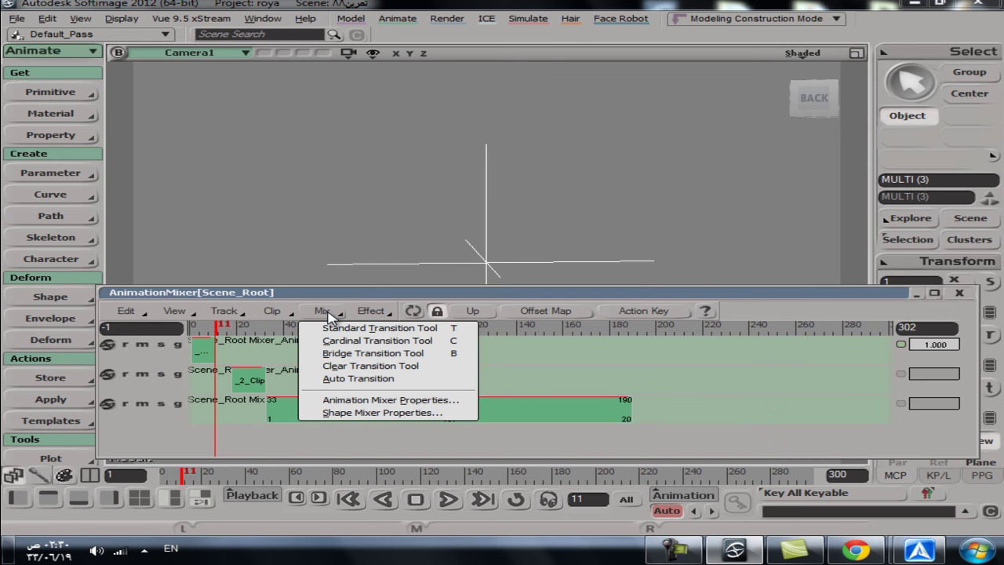
pyautogui.click(367, 331)
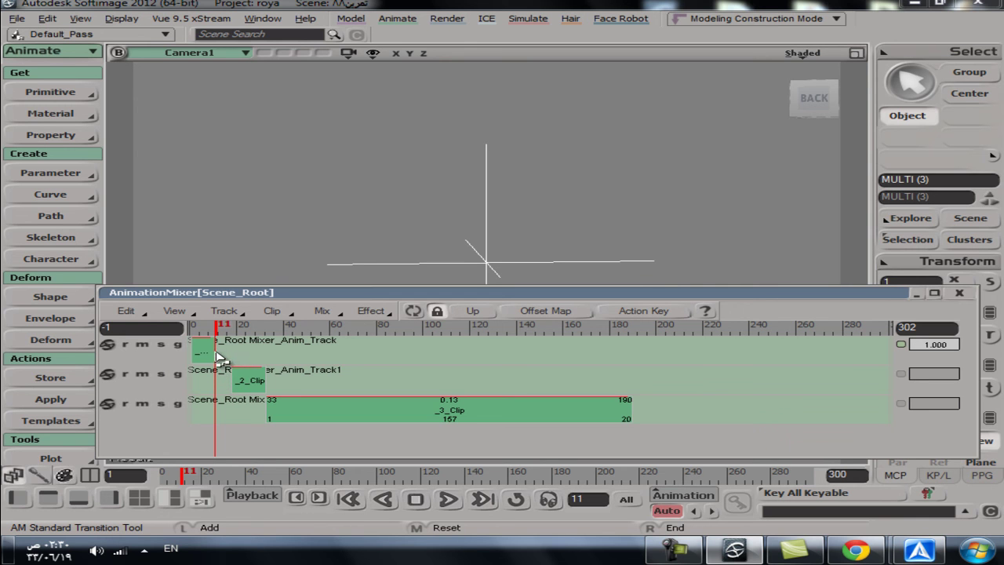
pyautogui.scroll(1, 240, 370)
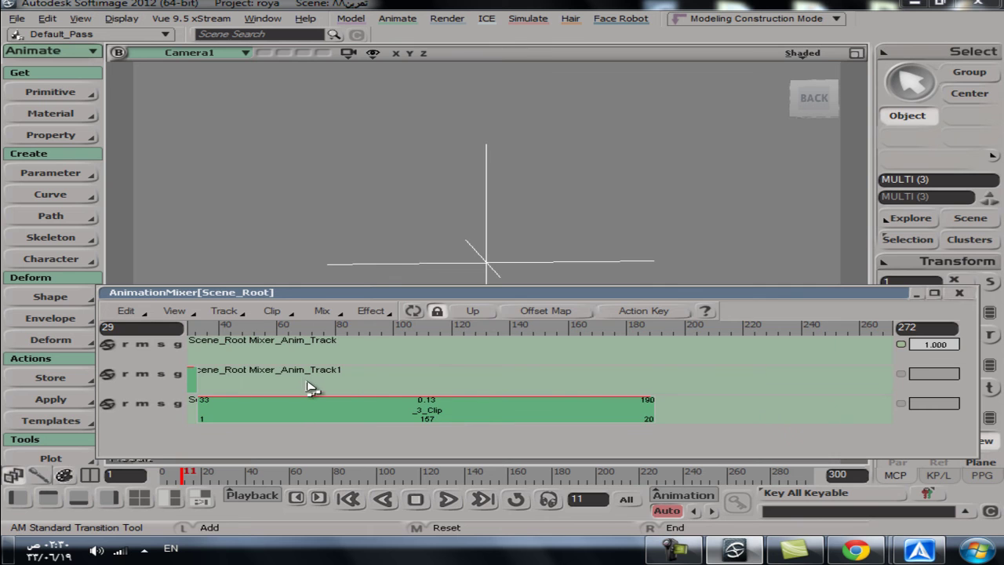
pyautogui.scroll(-4, 307, 382)
pyautogui.scroll(3, 398, 387)
pyautogui.scroll(-2, 310, 377)
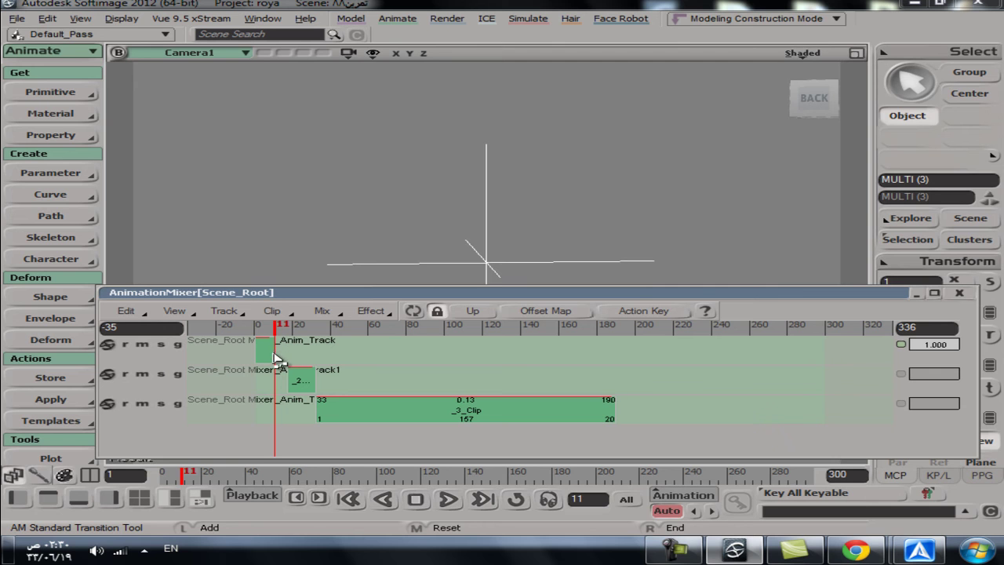
pyautogui.moveTo(274, 336)
pyautogui.mouseDown()
pyautogui.moveTo(294, 338)
pyautogui.moveTo(274, 344)
pyautogui.mouseUp()
pyautogui.click(294, 372)
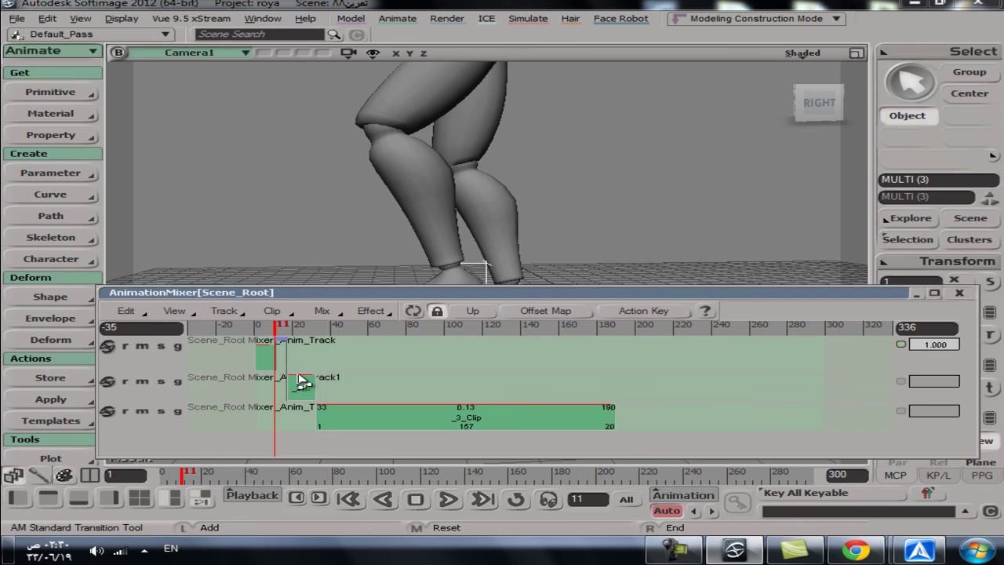
pyautogui.moveTo(278, 327)
pyautogui.mouseDown()
pyautogui.moveTo(287, 326)
pyautogui.moveTo(253, 326)
pyautogui.moveTo(282, 332)
pyautogui.mouseUp()
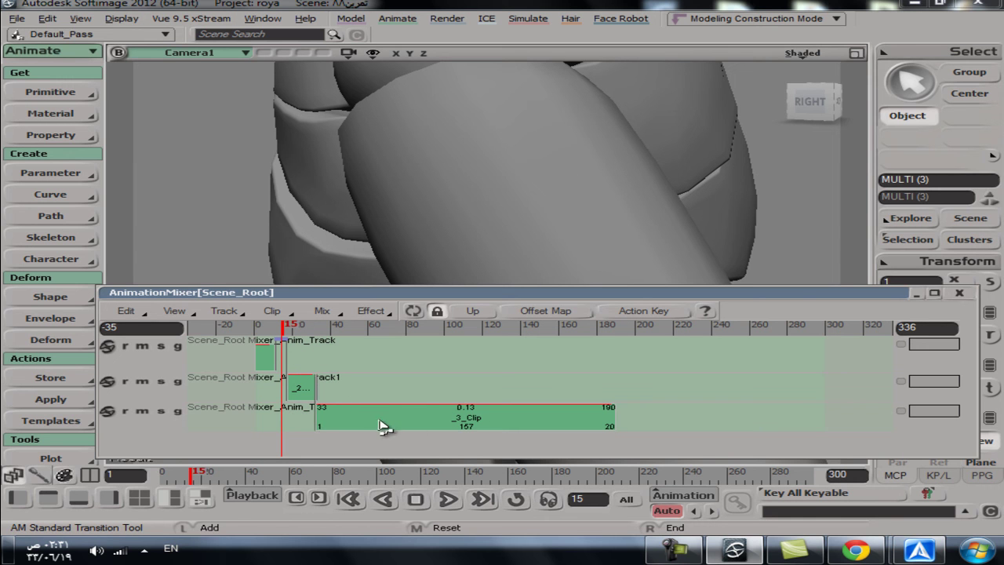
# Return to frame 1 and scrub to frame 18 to review the camera's transition into the second clip
pyautogui.moveTo(432, 296); pyautogui.dragTo(401, 265)
pyautogui.moveTo(189, 470); pyautogui.dragTo(171, 469)
pyautogui.click(168, 471)
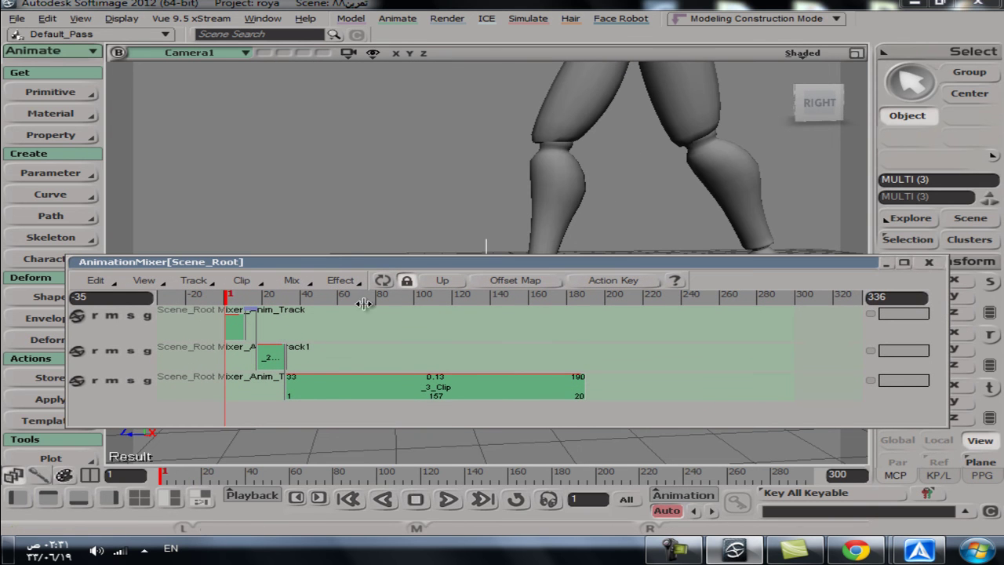
pyautogui.click(295, 281)
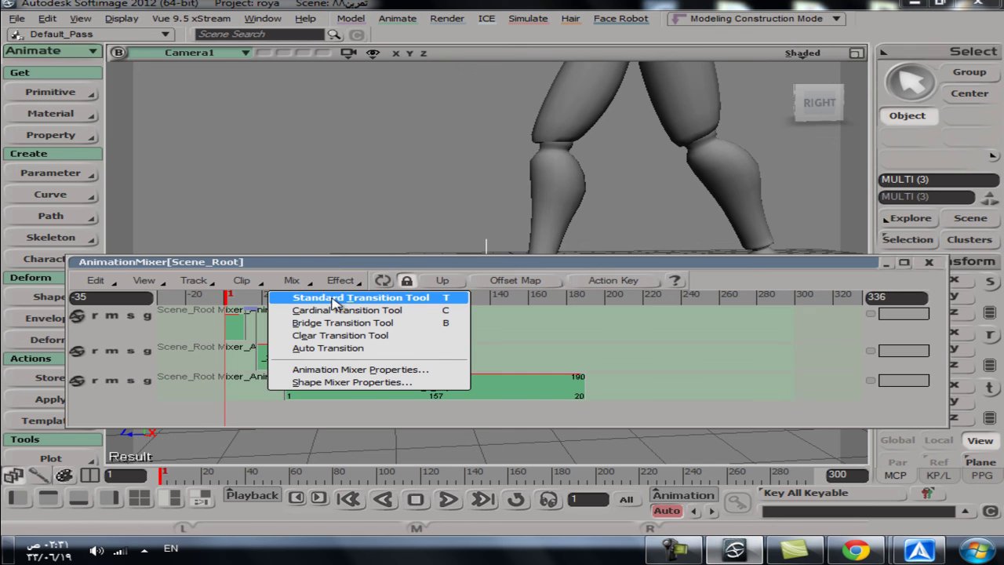
pyautogui.click(320, 299)
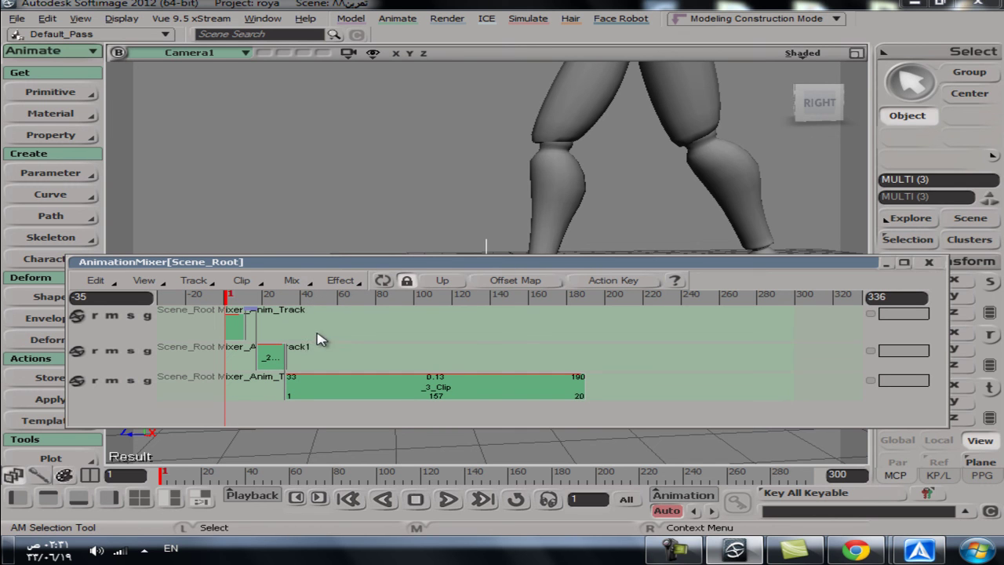
pyautogui.moveTo(229, 298); pyautogui.dragTo(258, 310)
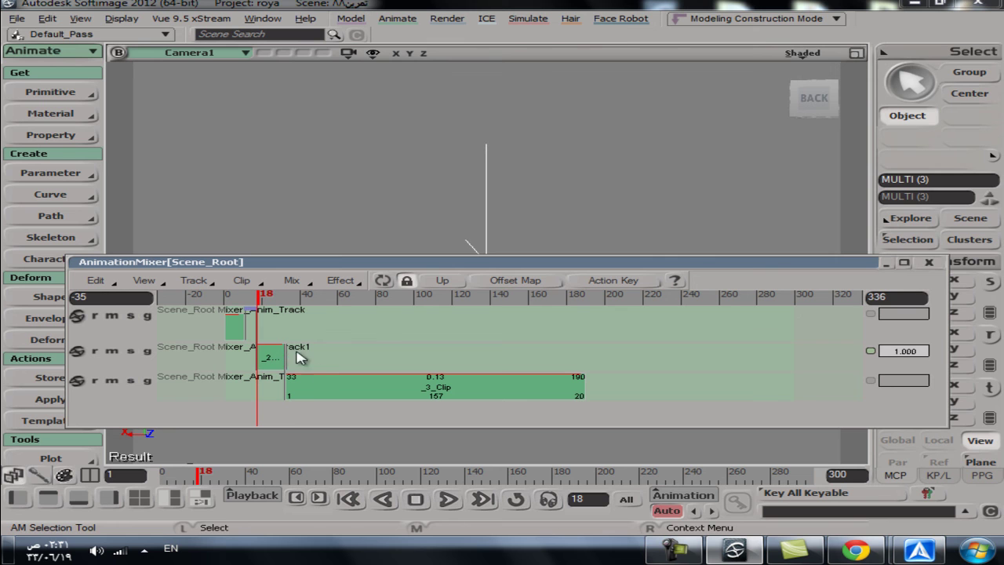
# Lengthen the first transition by moving the second clip to about frame 72 and the third to frame 84, then scrub to frame 61
pyautogui.click(253, 312)
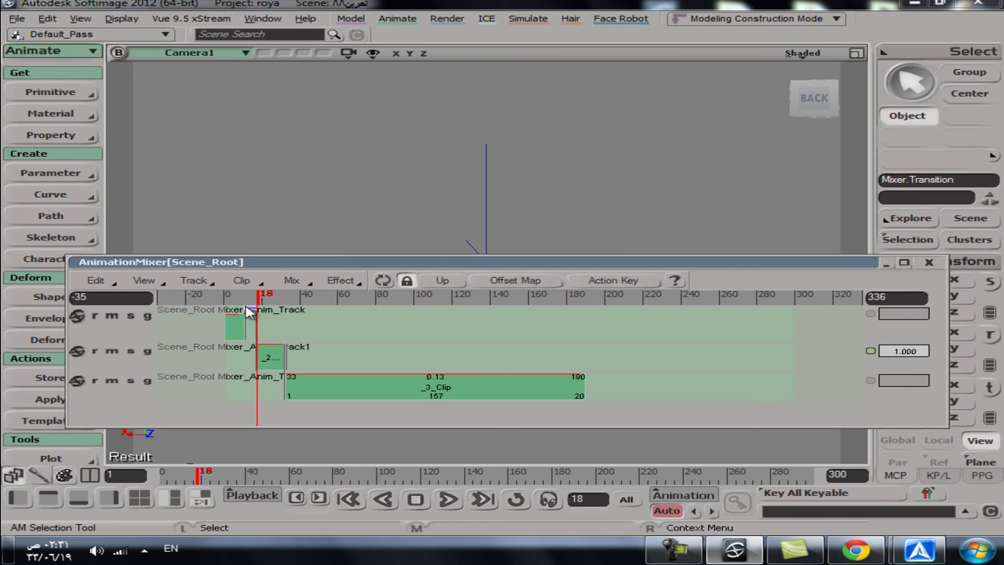
pyautogui.moveTo(265, 346); pyautogui.dragTo(476, 393)
pyautogui.moveTo(262, 296)
pyautogui.mouseDown()
pyautogui.moveTo(232, 297)
pyautogui.moveTo(277, 303)
pyautogui.mouseUp()
pyautogui.moveTo(317, 306); pyautogui.dragTo(340, 317)
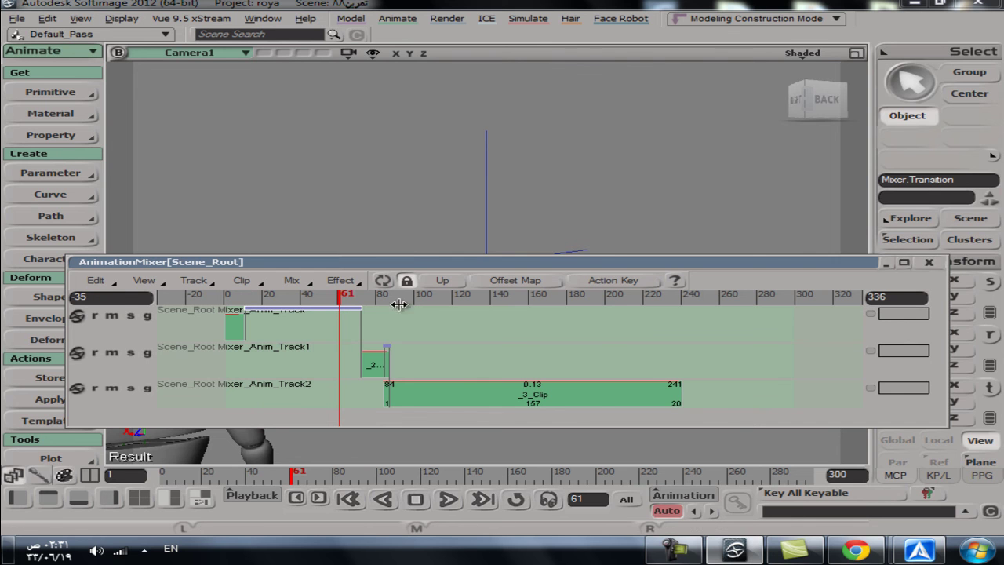
# Move the mixer window lower and scrub to frame 159 to review the camera move
pyautogui.press('s')
pyautogui.moveTo(399, 196); pyautogui.dragTo(414, 202, button='middle')
pyautogui.moveTo(439, 262); pyautogui.dragTo(432, 350)
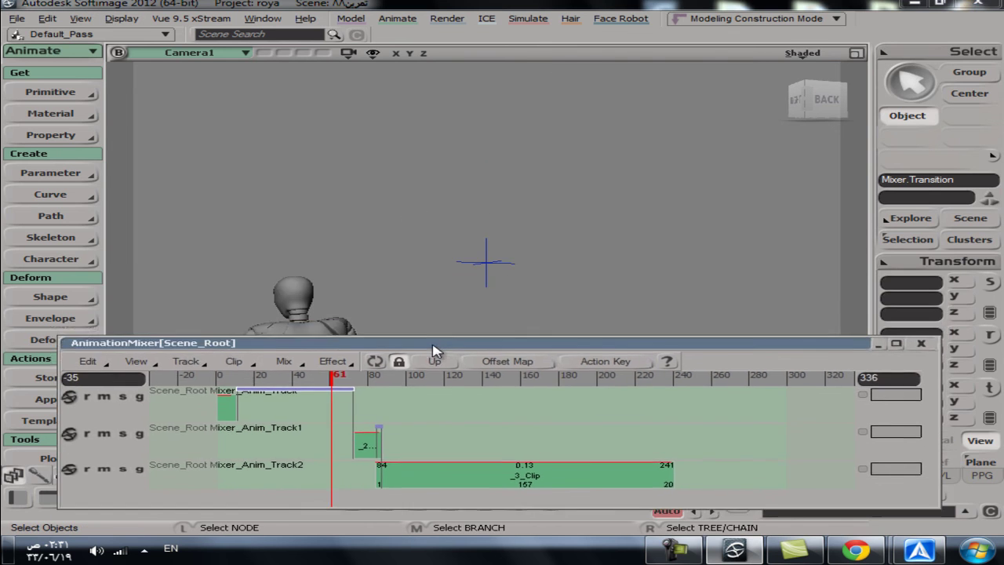
pyautogui.moveTo(331, 385); pyautogui.dragTo(518, 403)
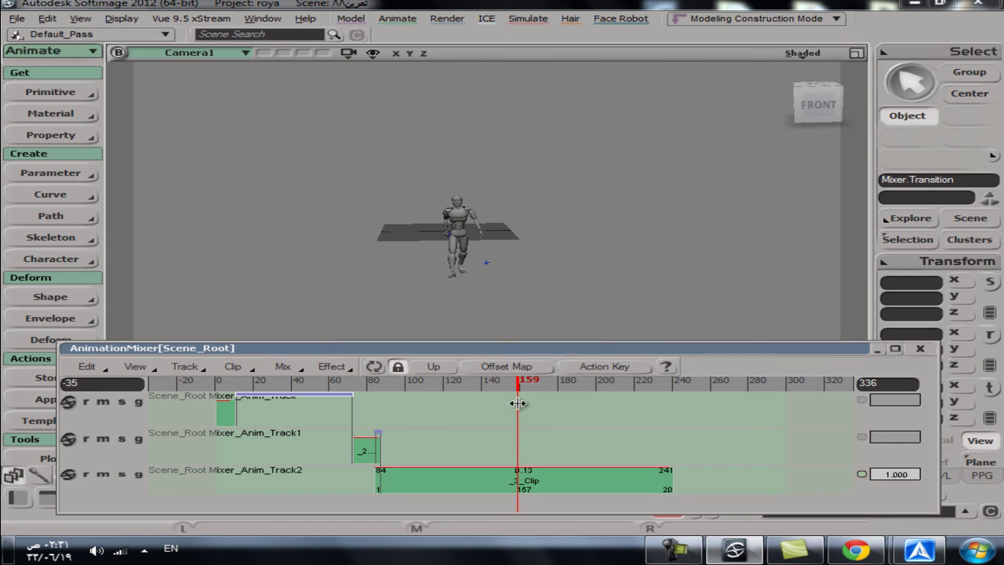
# Lengthen the second transition by moving the third clip to start at frame 161, and scrub to frame 249
pyautogui.moveTo(471, 480); pyautogui.dragTo(569, 481)
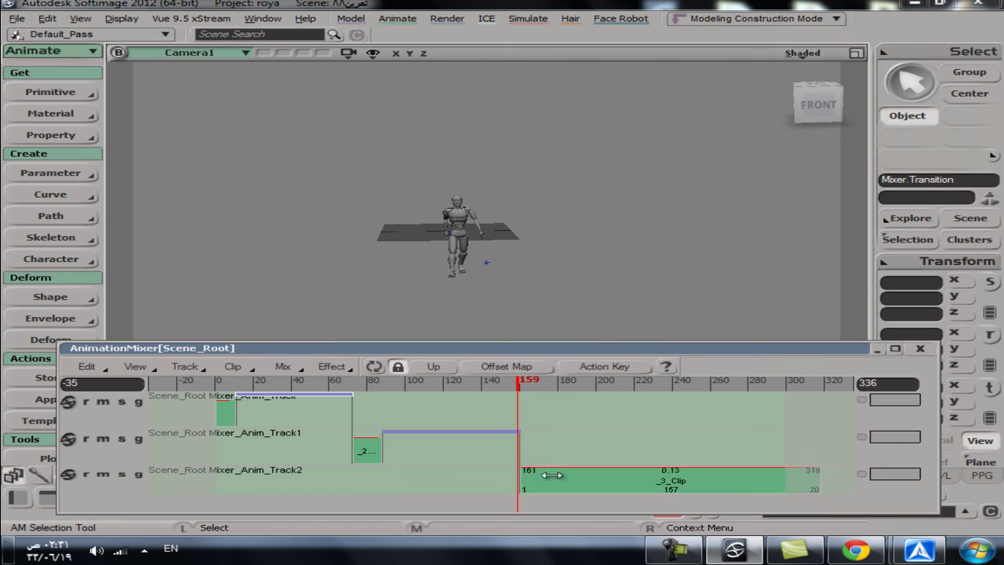
pyautogui.moveTo(519, 385); pyautogui.dragTo(688, 418)
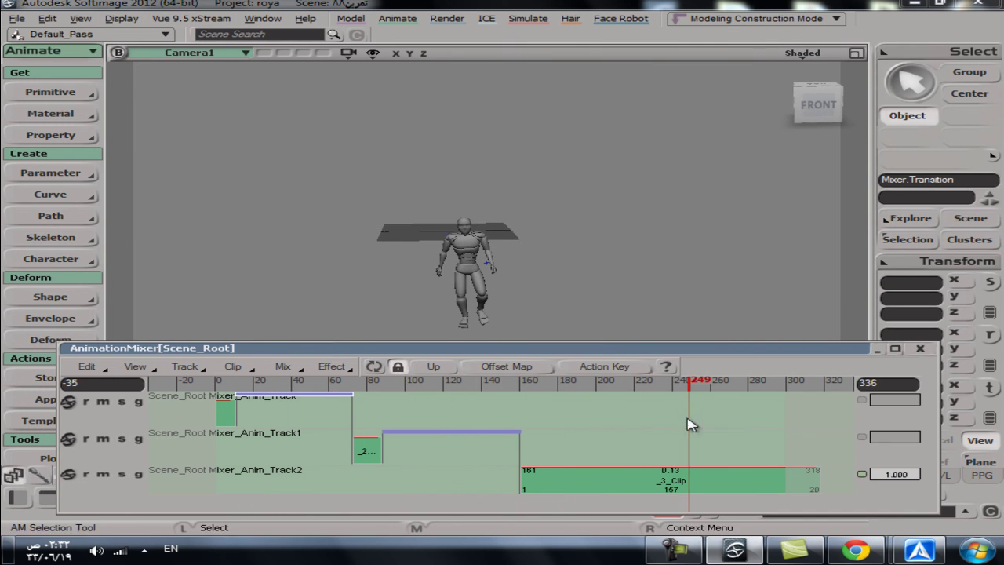
# Close the Animation Mixer
pyautogui.moveTo(623, 350); pyautogui.dragTo(590, 258)
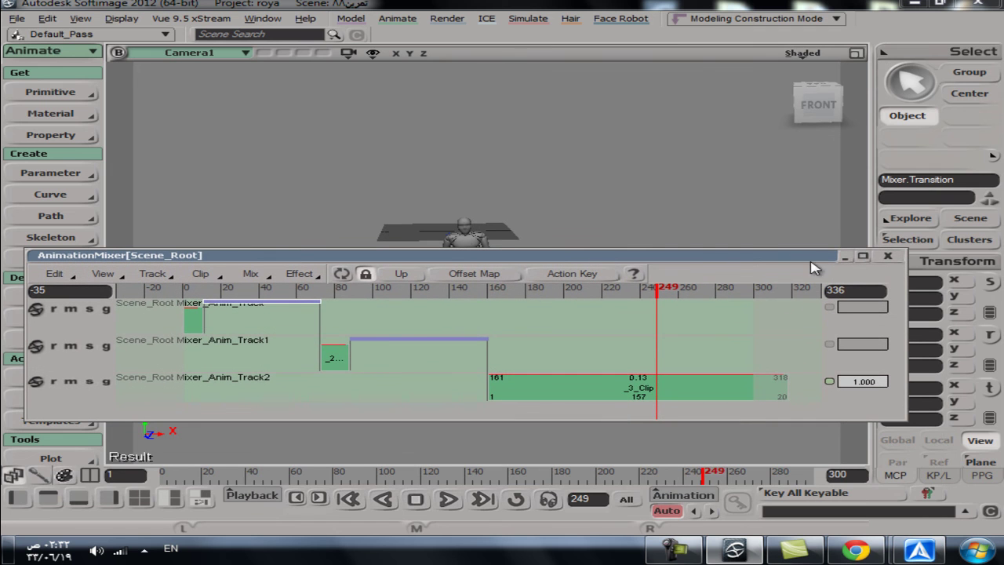
pyautogui.click(887, 259)
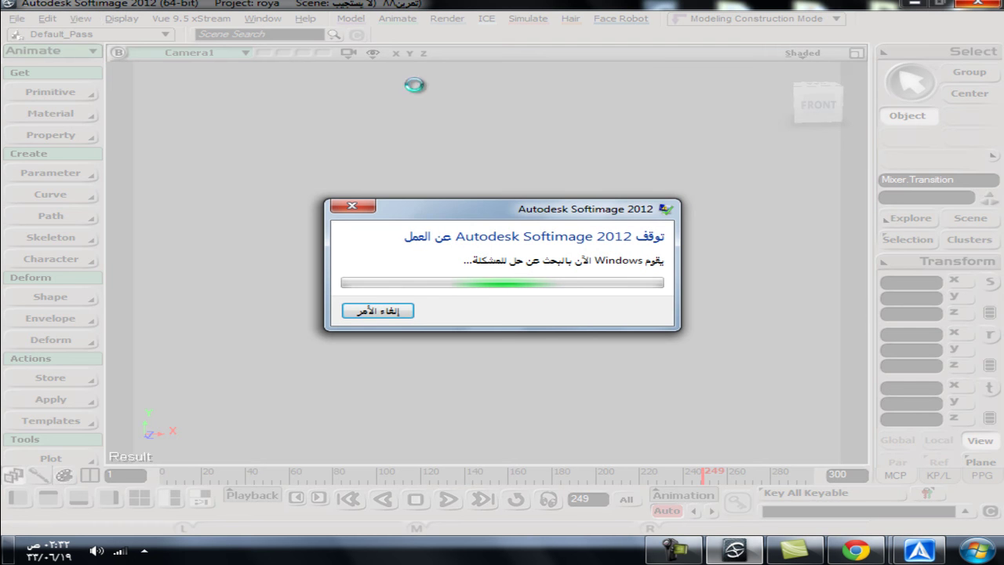
pyautogui.click(676, 554)
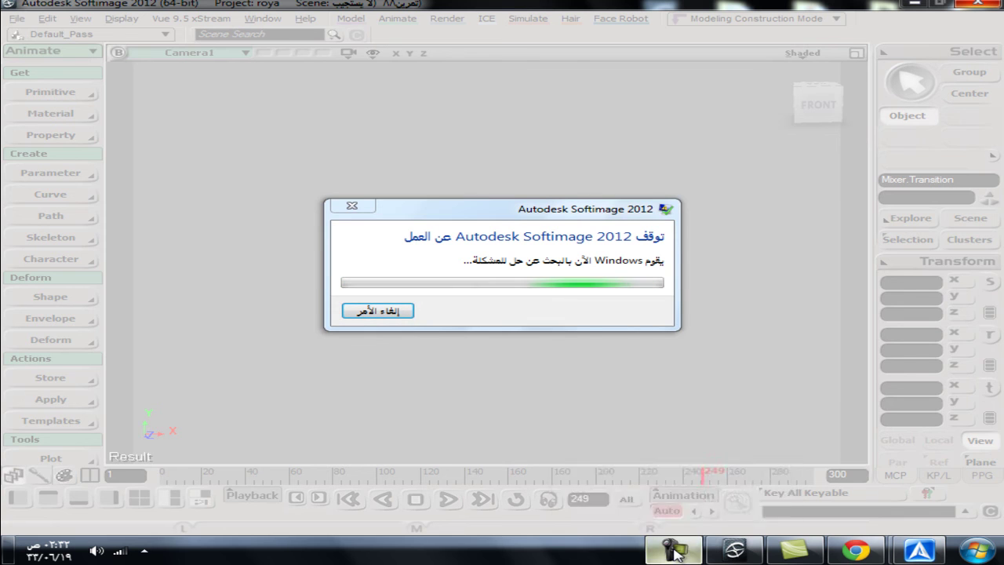